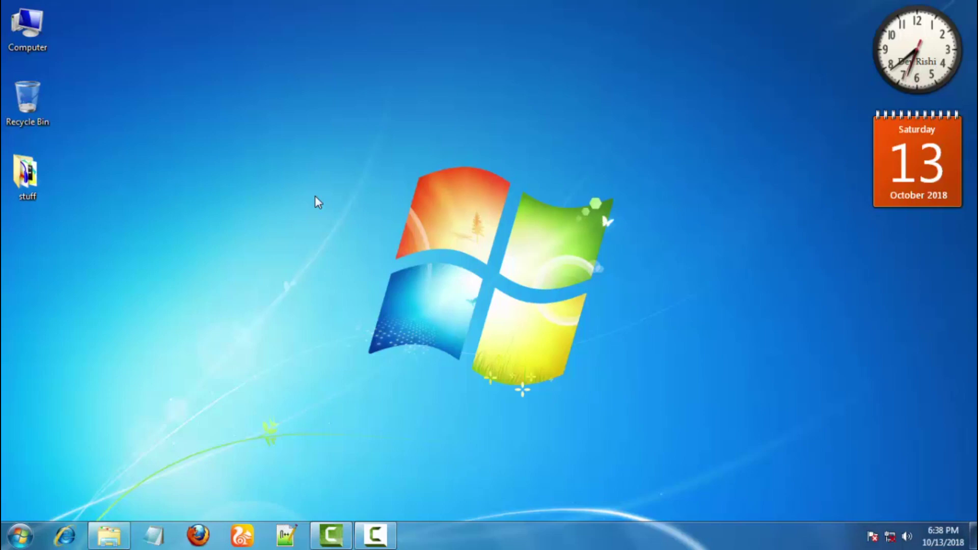
- Open stuff > softwares and select the Oracle VM VirtualBox shortcut
{"action": "double_click", "coordinate": [25, 173]}
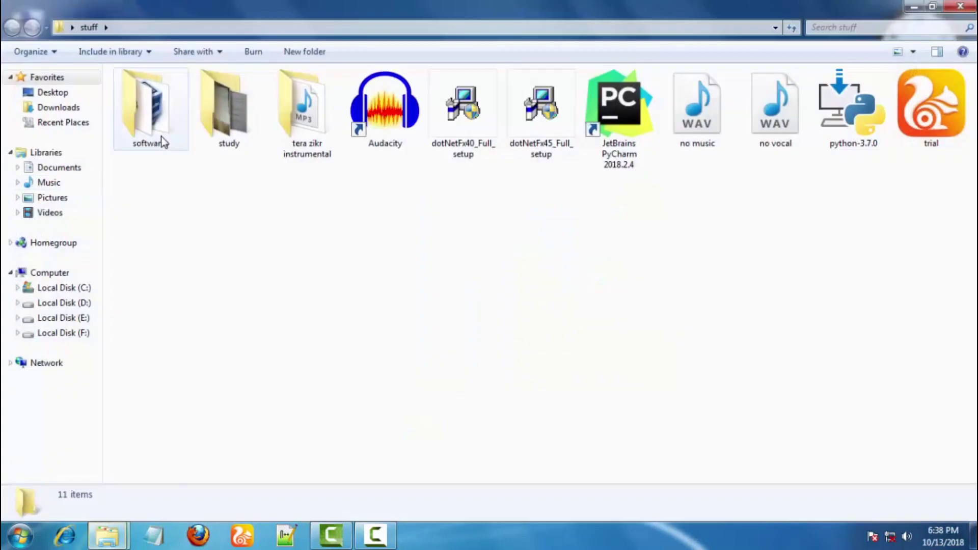
{"action": "left_click", "coordinate": [158, 134]}
{"action": "double_click", "coordinate": [157, 136]}
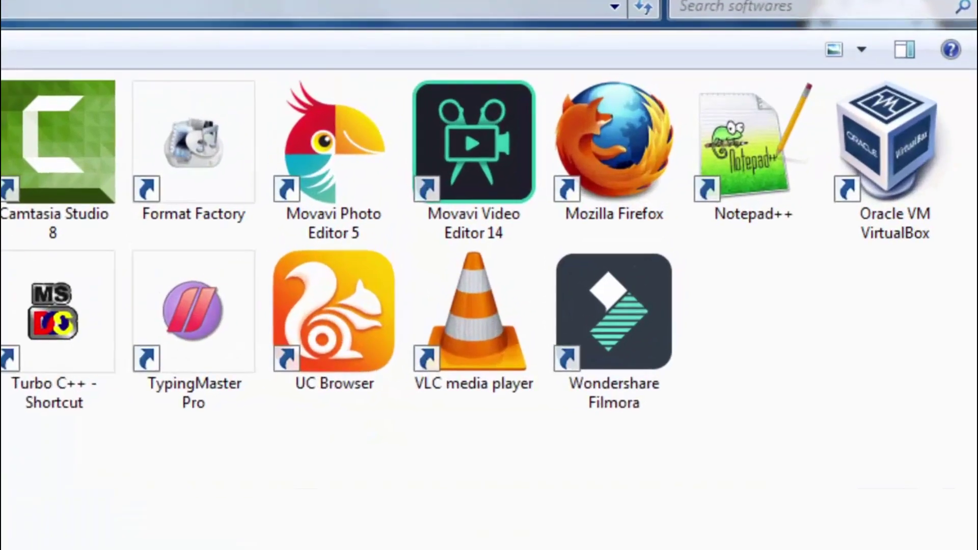
{"action": "left_click", "coordinate": [931, 106]}
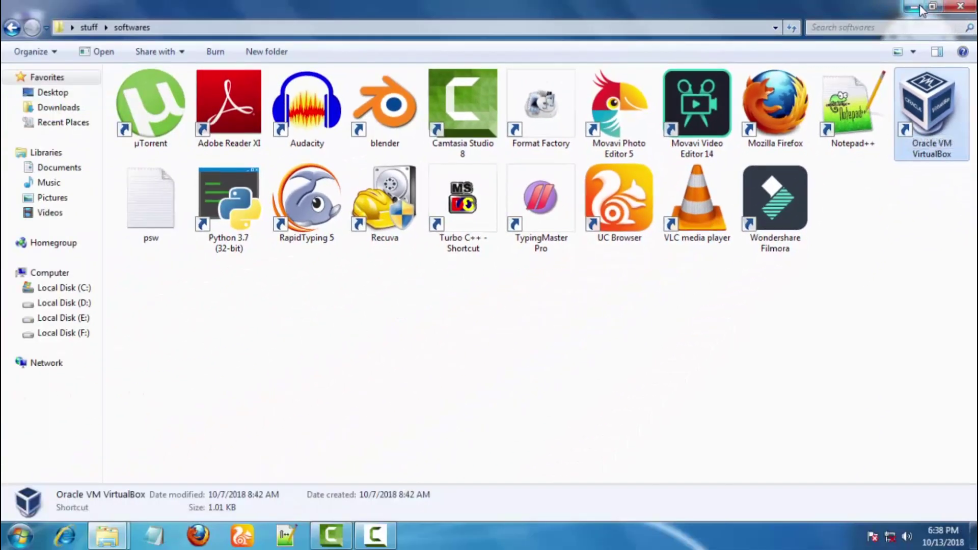
- Check the VirtualBox Extension Pack 5.2.8 file in D:\softwares, then close the folder window
{"action": "left_click", "coordinate": [916, 6]}
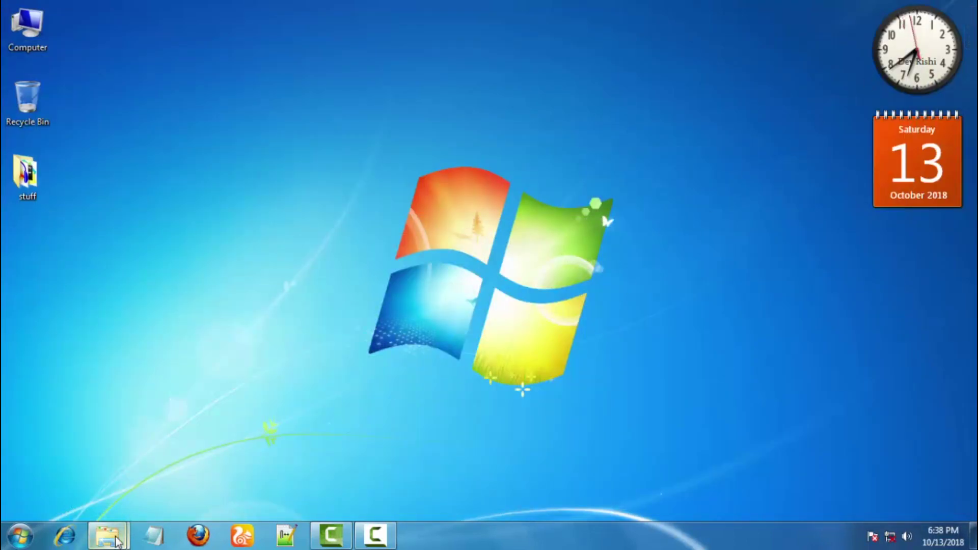
{"action": "mouse_move", "coordinate": [107, 534]}
{"action": "mouse_move", "coordinate": [209, 482]}
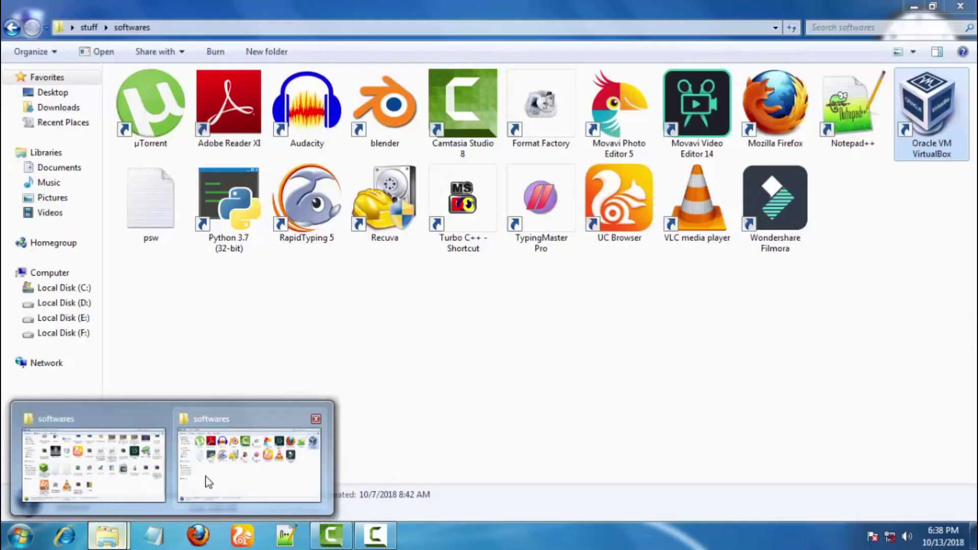
{"action": "left_click", "coordinate": [93, 464]}
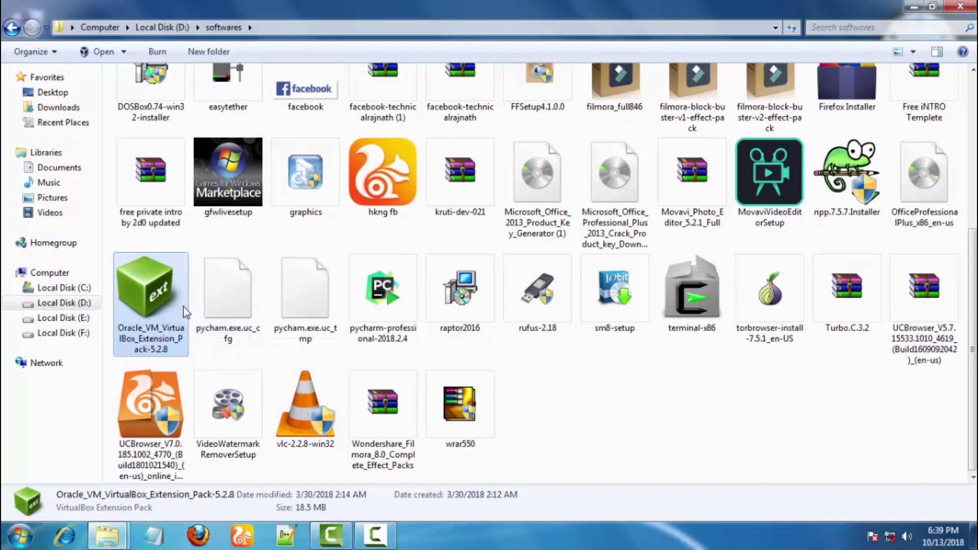
{"action": "left_click", "coordinate": [965, 7]}
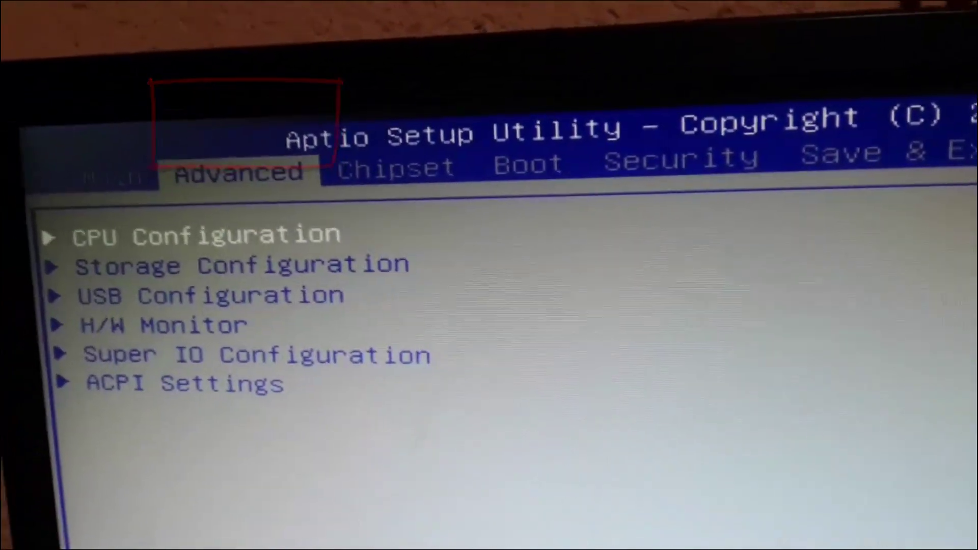
- Set CPU Configuration's Intel Virtualization Technology to Enabled, then save with F10 and restart
{"action": "key", "text": "Return"}
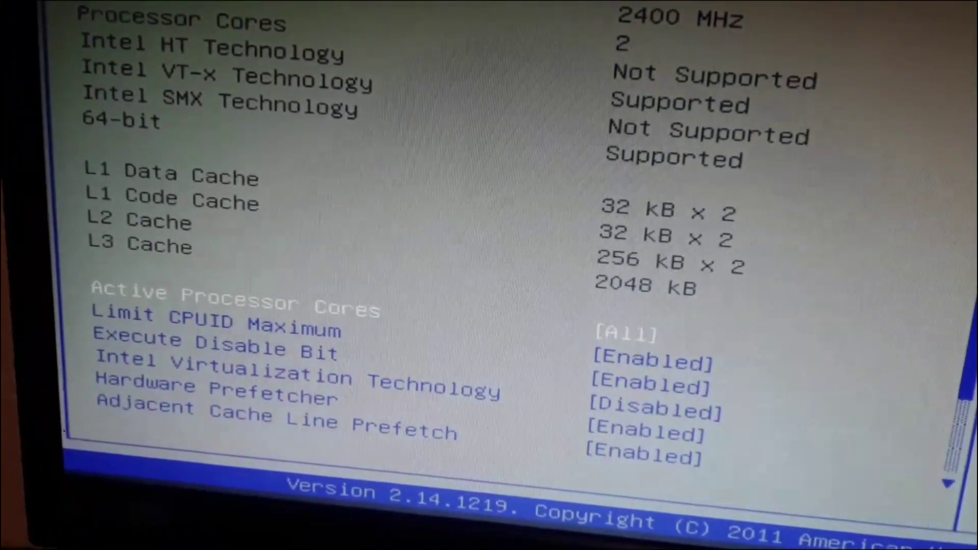
{"action": "key", "text": "Down"}
{"action": "key", "text": "Down"}
{"action": "key", "text": "Down"}
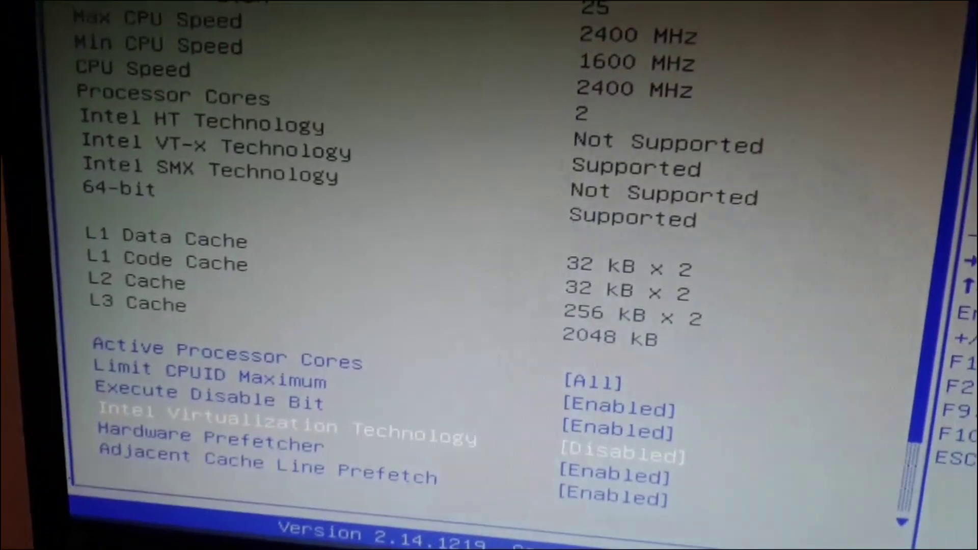
{"action": "key", "text": "Return"}
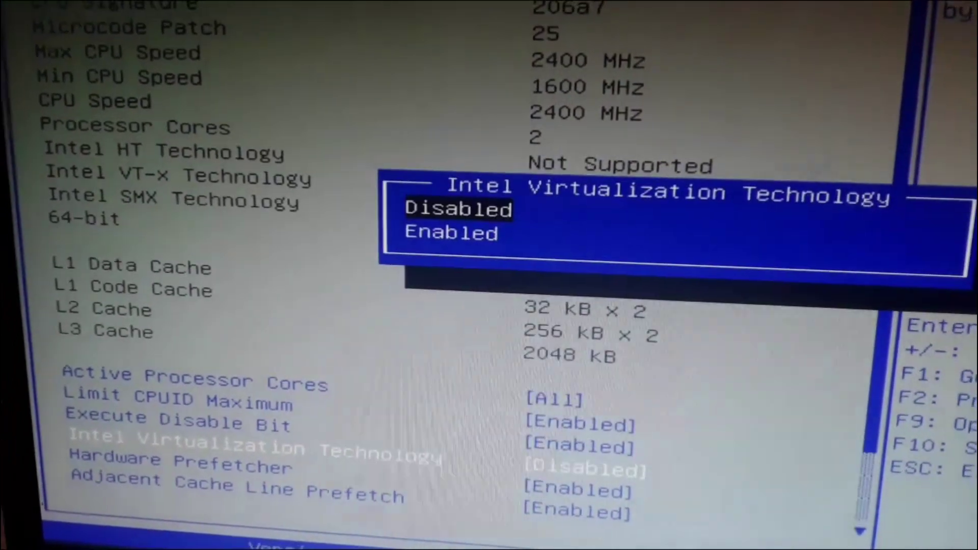
{"action": "key", "text": "Down"}
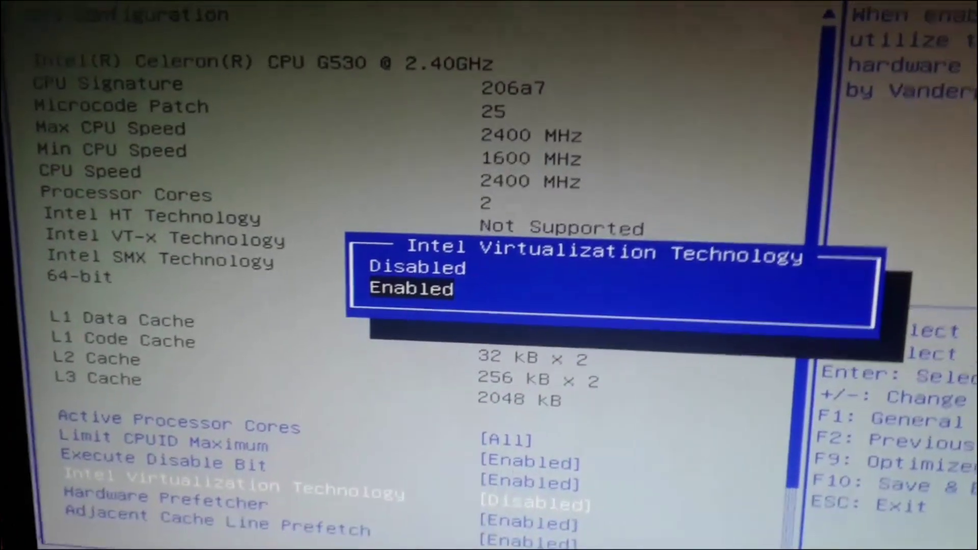
{"action": "key", "text": "Return"}
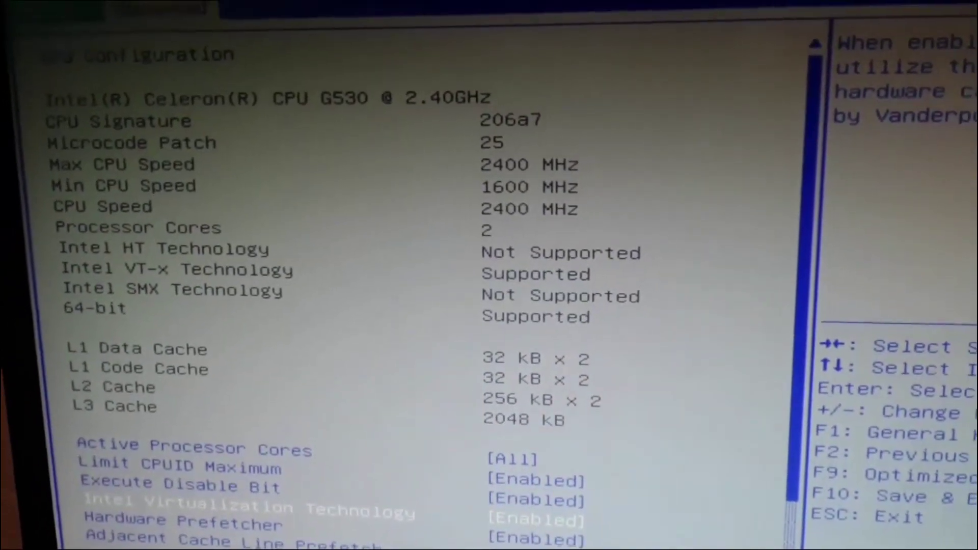
{"action": "key", "text": "F10"}
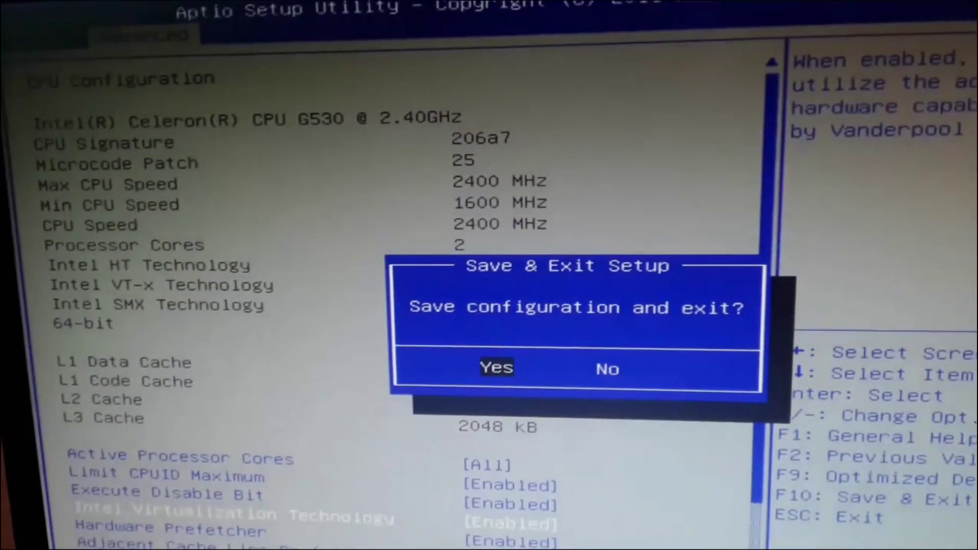
{"action": "key", "text": "Return"}
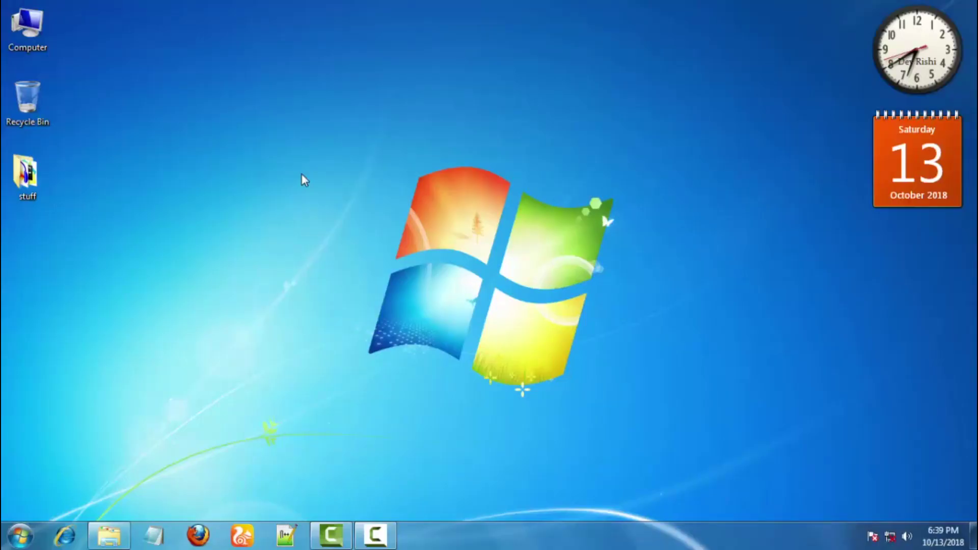
- Select the Oracle VM VirtualBox shortcut in stuff > softwares, close Explorer, and refresh the desktop
{"action": "right_click", "coordinate": [303, 175]}
{"action": "left_click", "coordinate": [356, 215]}
{"action": "double_click", "coordinate": [39, 178]}
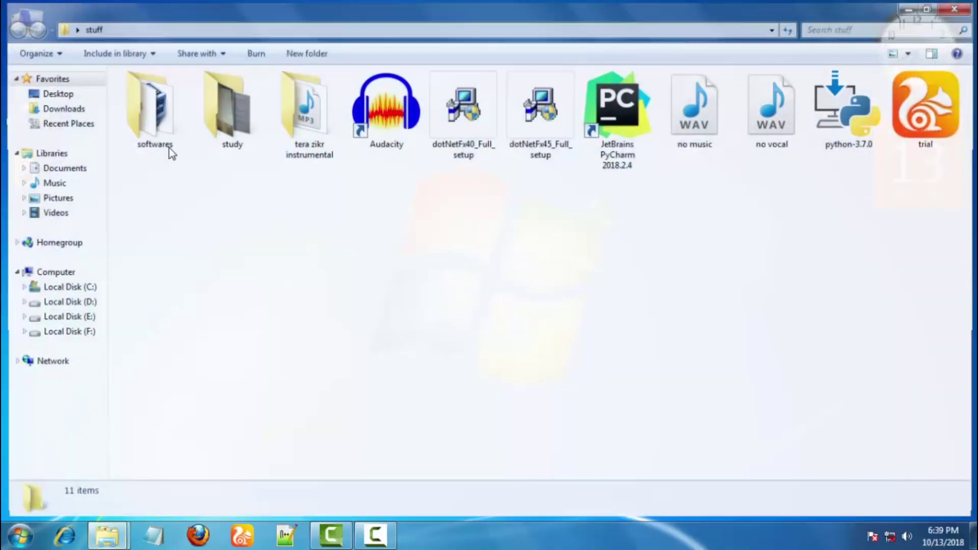
{"action": "double_click", "coordinate": [163, 121]}
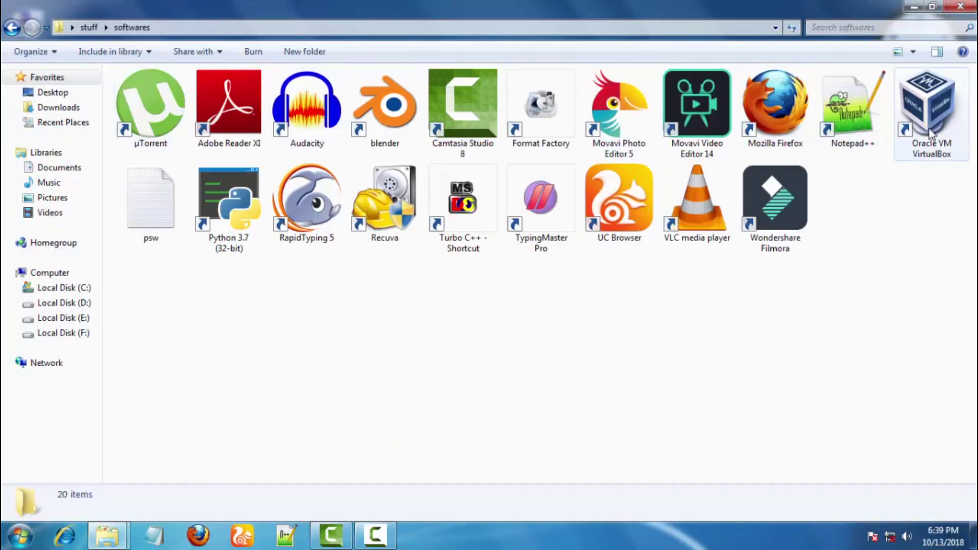
{"action": "left_click", "coordinate": [930, 124]}
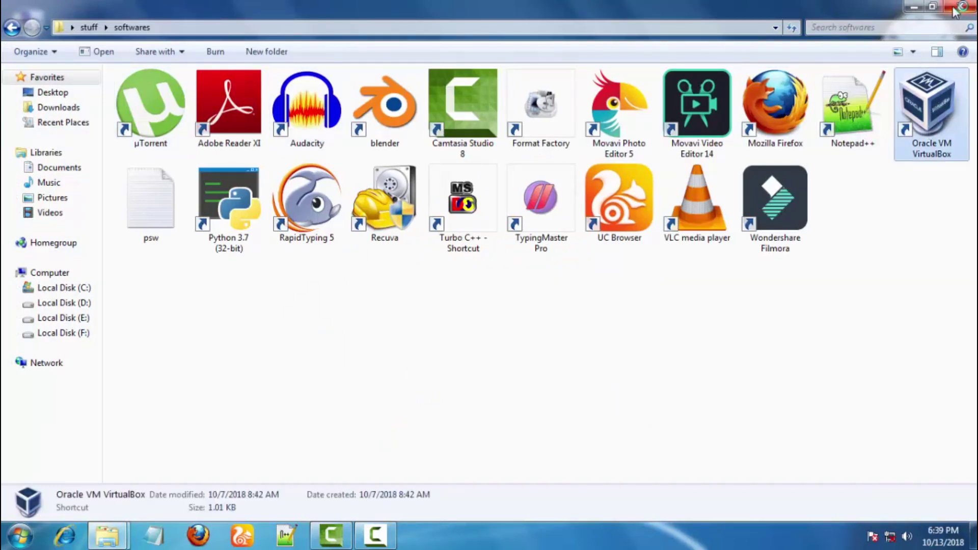
{"action": "left_click", "coordinate": [961, 8]}
{"action": "right_click", "coordinate": [329, 164]}
{"action": "left_click", "coordinate": [365, 206]}
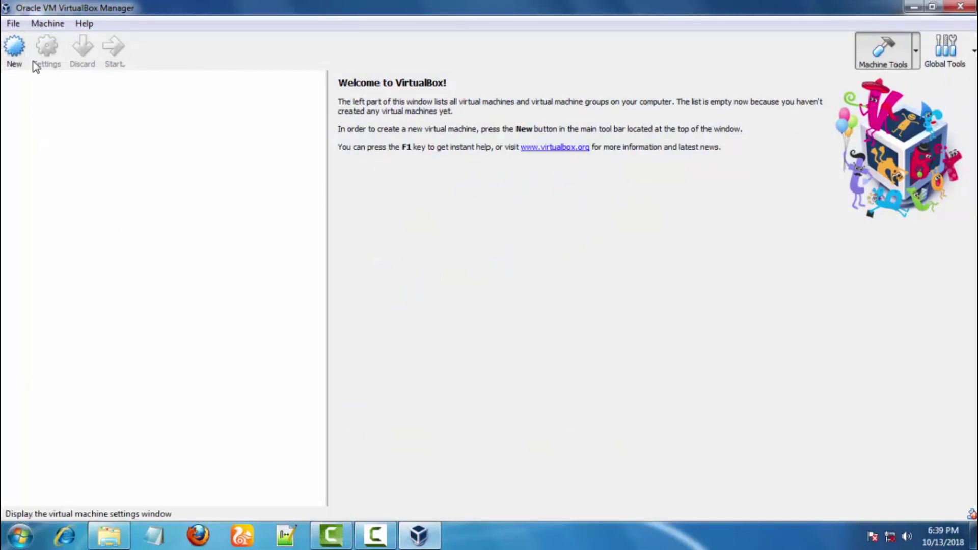
- Start a new VM named 'kali linux' with type Linux and version Debian (32-bit)
{"action": "left_click", "coordinate": [15, 60]}
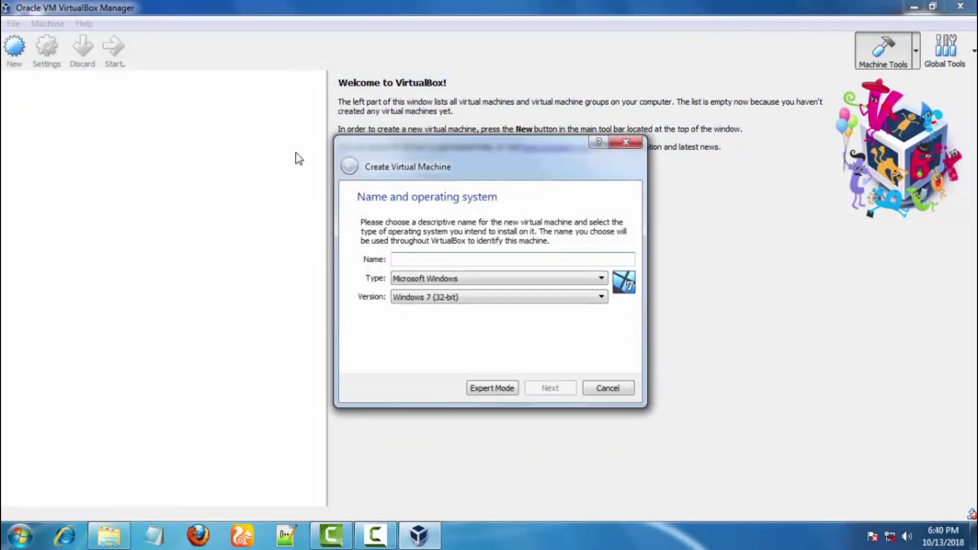
{"action": "left_click_drag", "start_coordinate": [442, 151], "coordinate": [439, 121]}
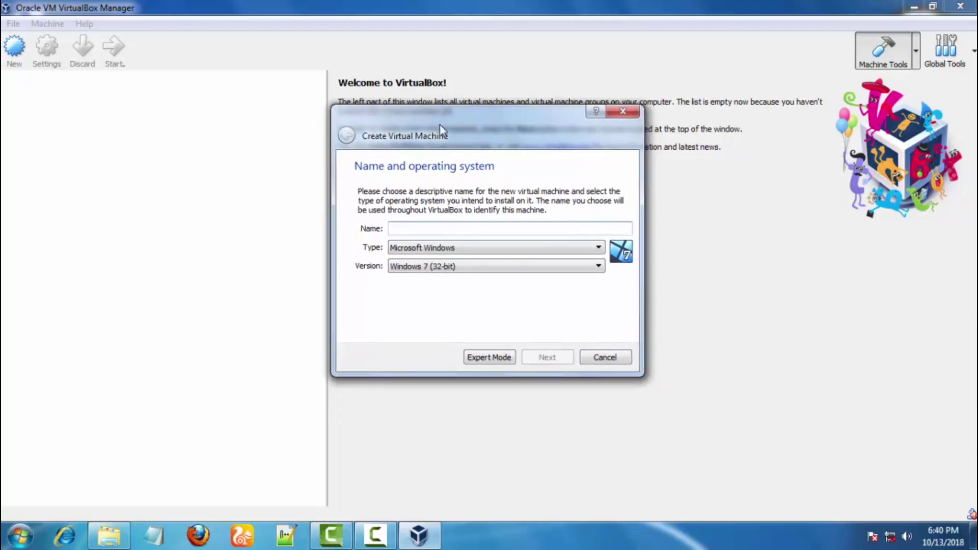
{"action": "left_click_drag", "start_coordinate": [440, 120], "coordinate": [477, 111]}
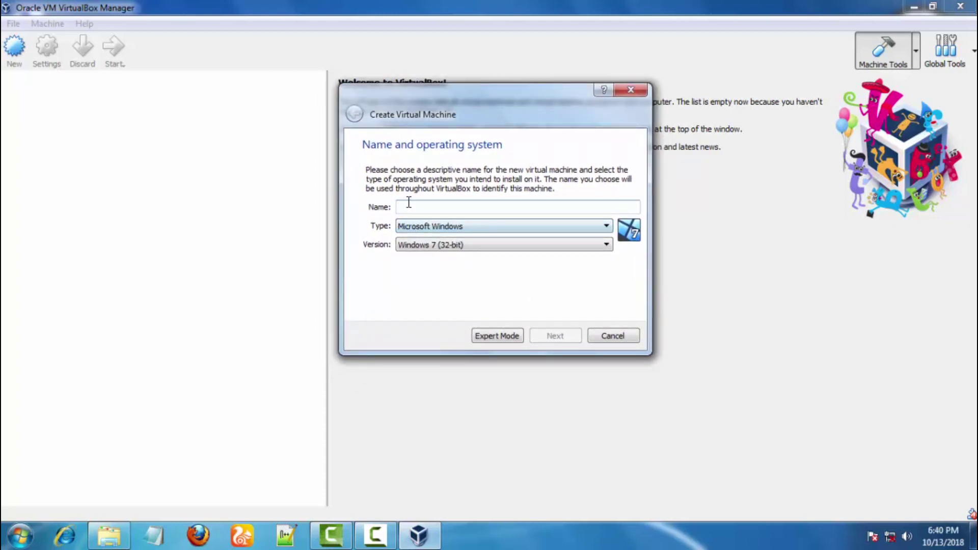
{"action": "type", "text": "kali"}
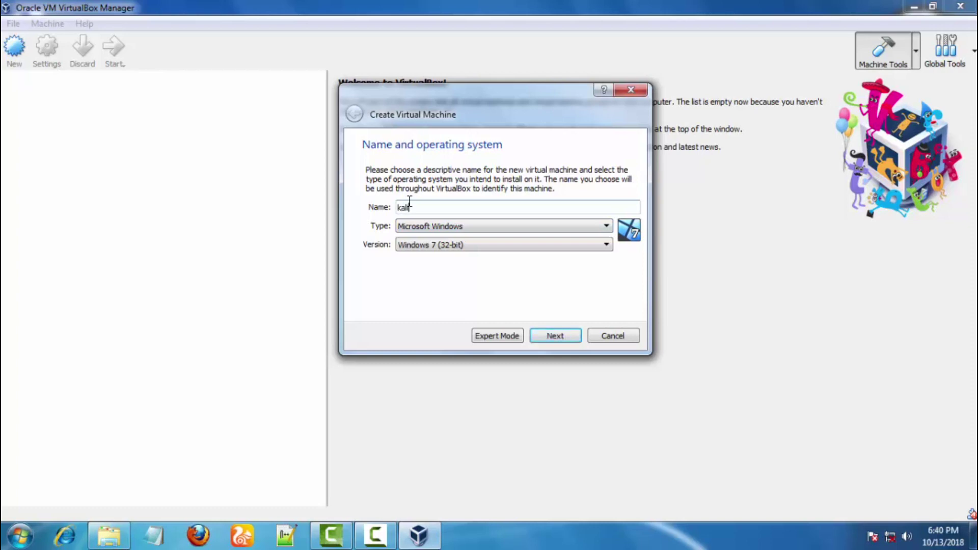
{"action": "type", "text": "linux"}
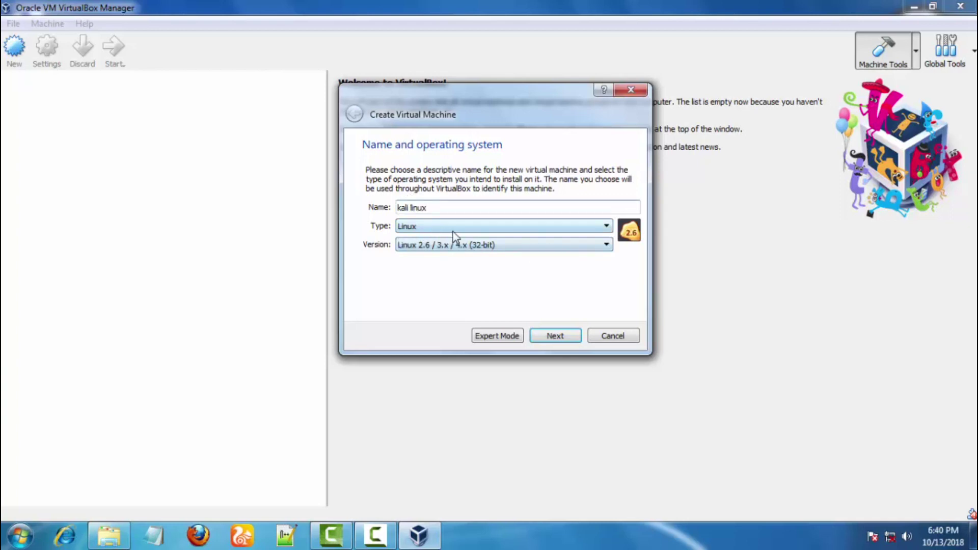
{"action": "left_click", "coordinate": [426, 248]}
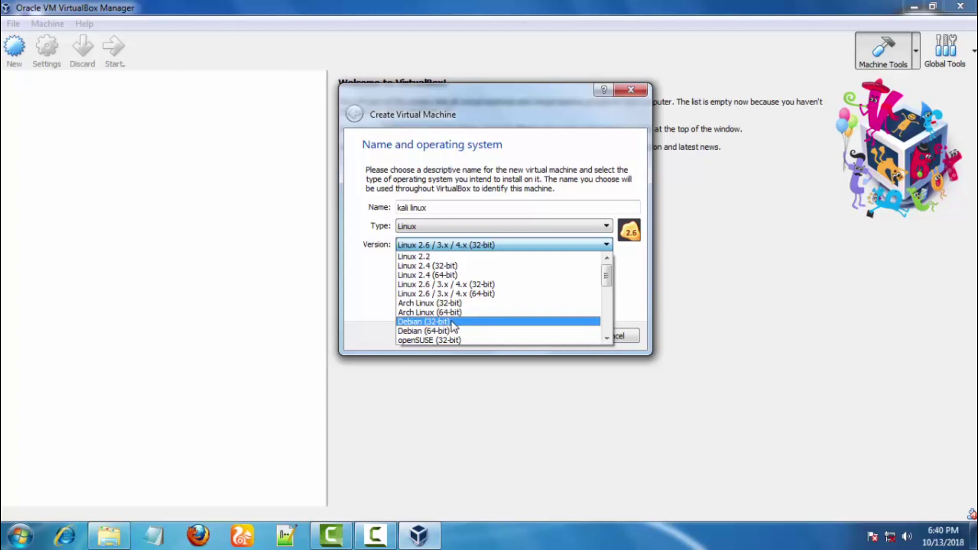
{"action": "left_click", "coordinate": [457, 322]}
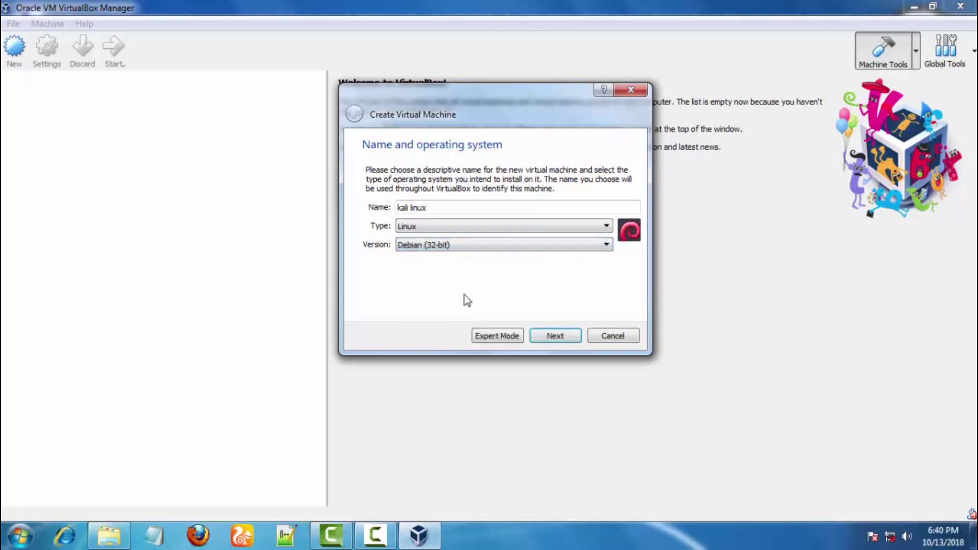
{"action": "left_click_drag", "start_coordinate": [489, 97], "coordinate": [467, 98]}
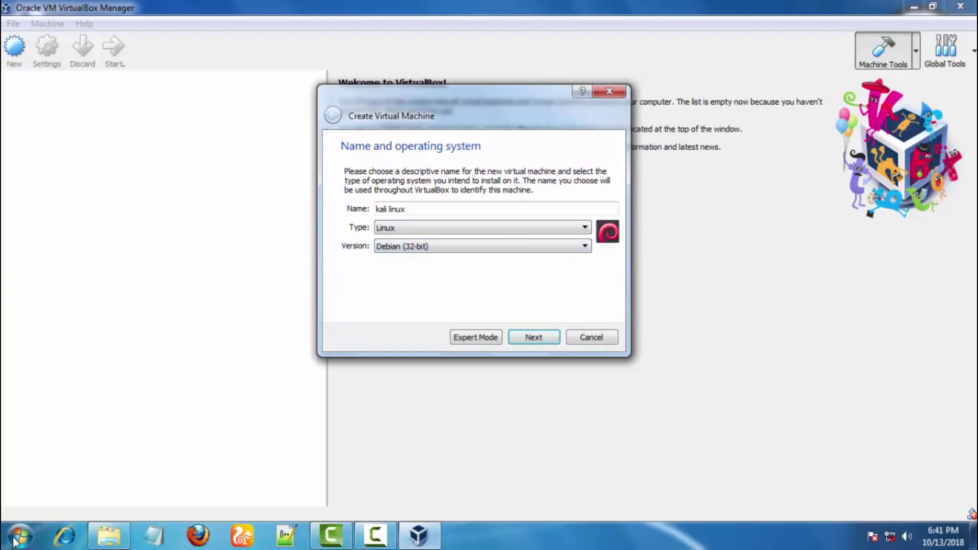
{"action": "left_click", "coordinate": [20, 536]}
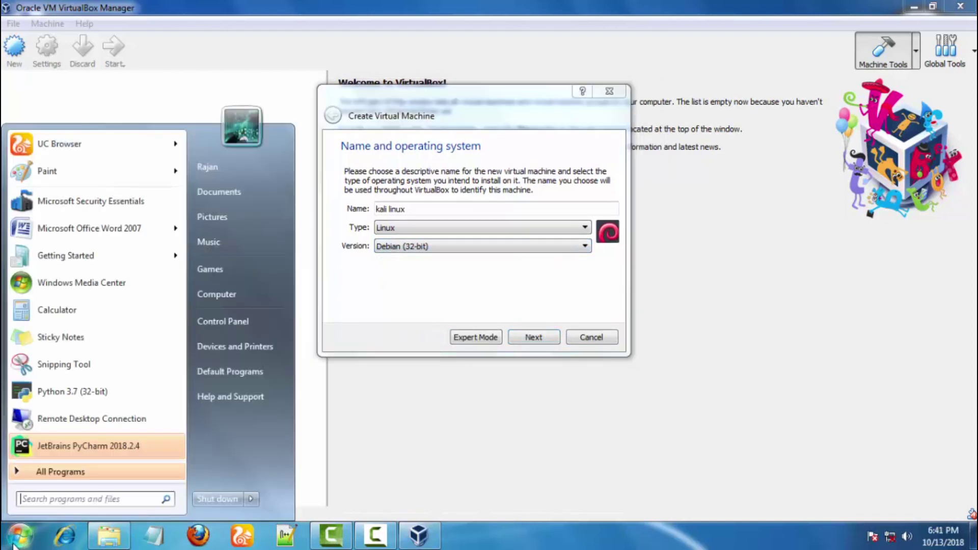
- Read the computer's 2.00 GB installed memory in System Properties, then close the window
{"action": "right_click", "coordinate": [212, 301]}
{"action": "left_click", "coordinate": [293, 423]}
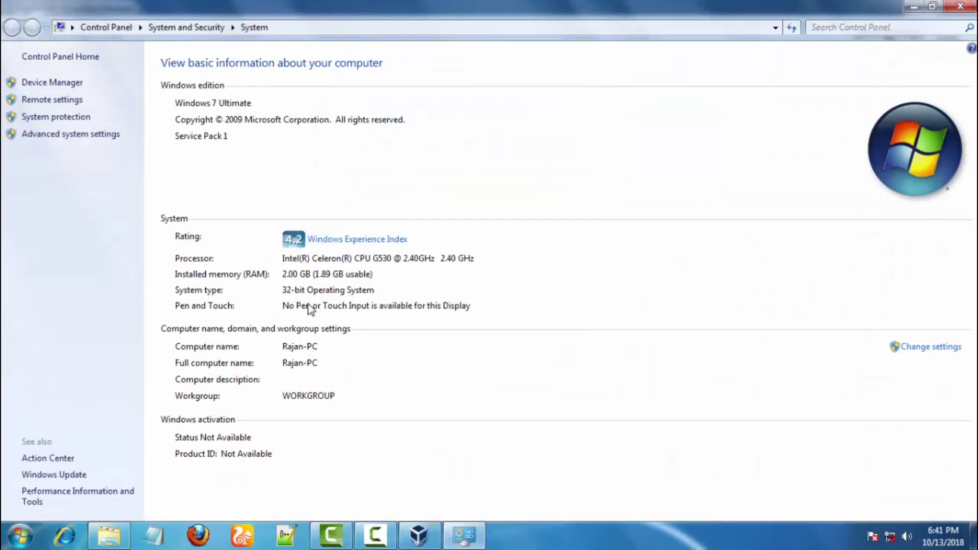
{"action": "left_click", "coordinate": [962, 7]}
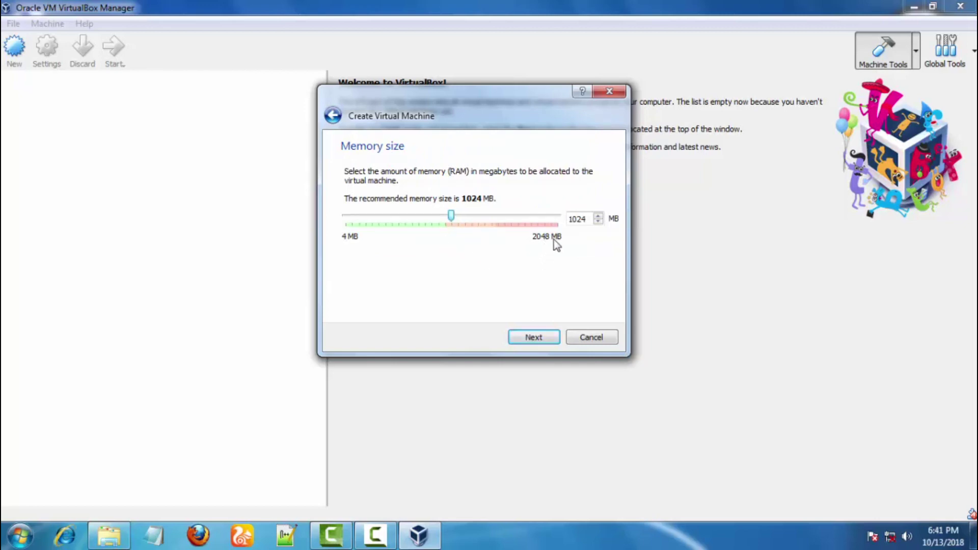
- Give the VM 960 MB of memory and choose a new VDI hard disk with default allocation
{"action": "left_click_drag", "start_coordinate": [445, 215], "coordinate": [442, 218]}
{"action": "left_click", "coordinate": [539, 338]}
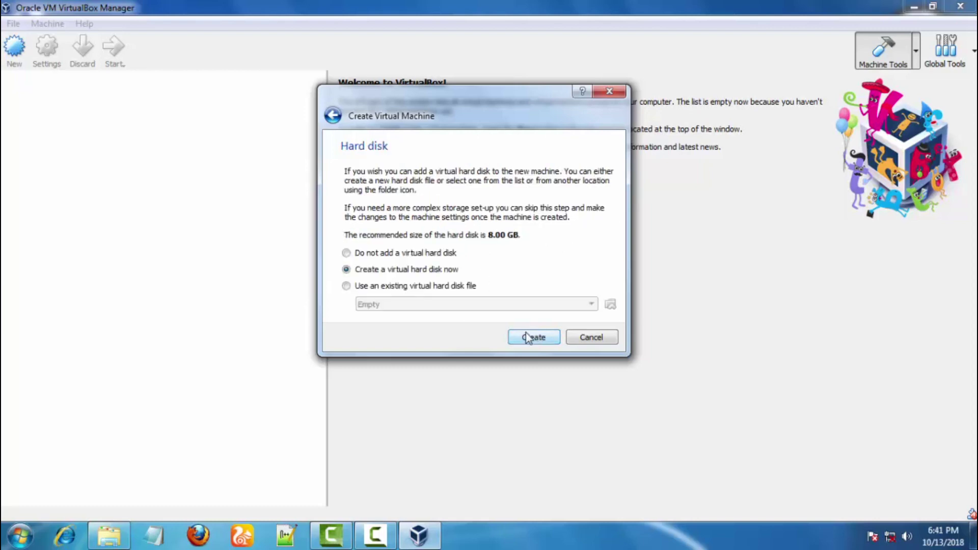
{"action": "left_click", "coordinate": [530, 337]}
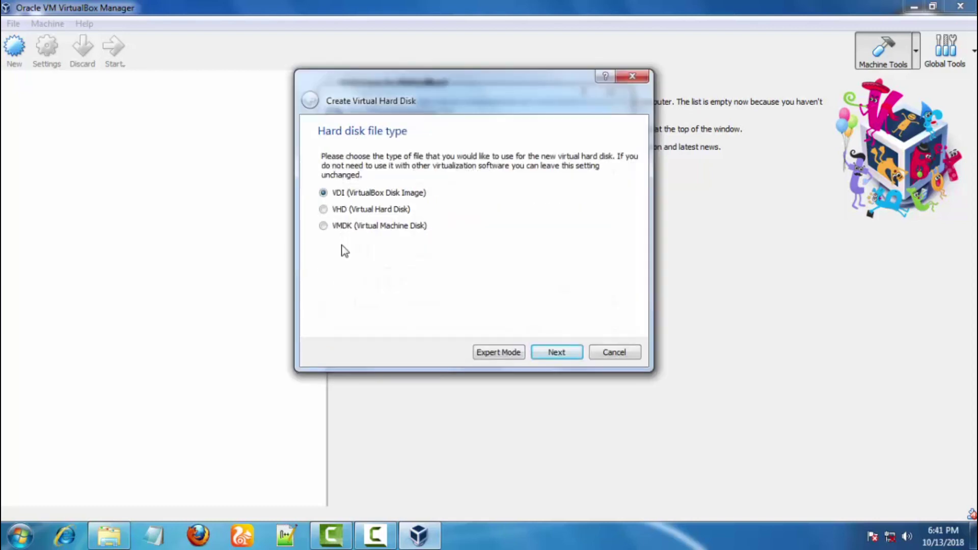
{"action": "left_click", "coordinate": [549, 352]}
{"action": "left_click", "coordinate": [549, 353]}
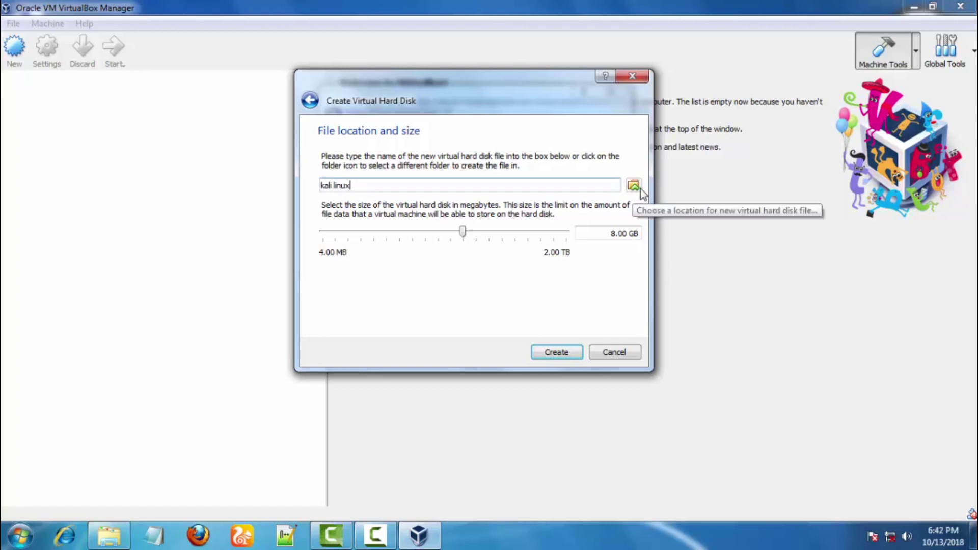
- Save the disk file in D:\kali, size it to 16.00 GB, and create the VM
{"action": "left_click", "coordinate": [634, 187]}
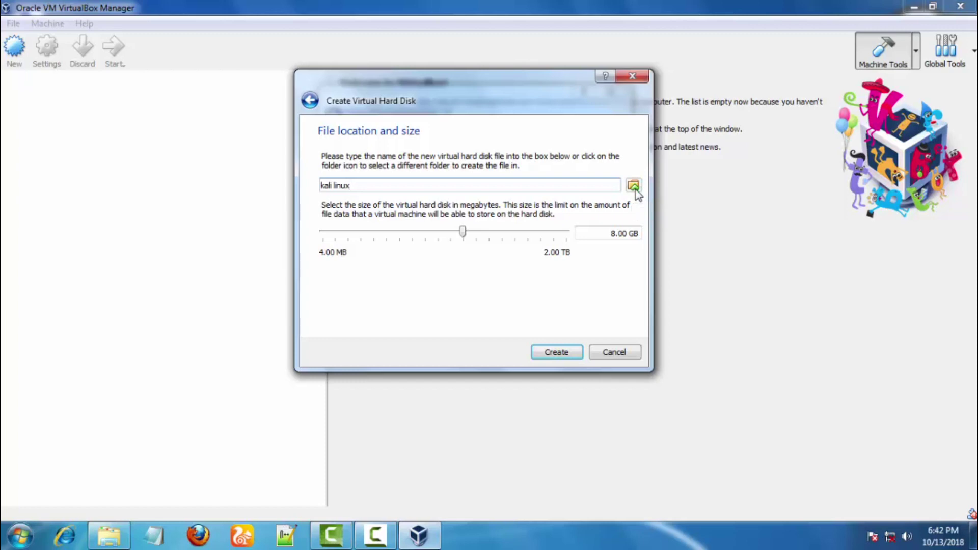
{"action": "left_click_drag", "start_coordinate": [457, 87], "coordinate": [401, 78]}
{"action": "mouse_move", "coordinate": [357, 212]}
{"action": "left_mouse_down"}
{"action": "mouse_move", "coordinate": [365, 247]}
{"action": "mouse_move", "coordinate": [363, 212]}
{"action": "left_mouse_up"}
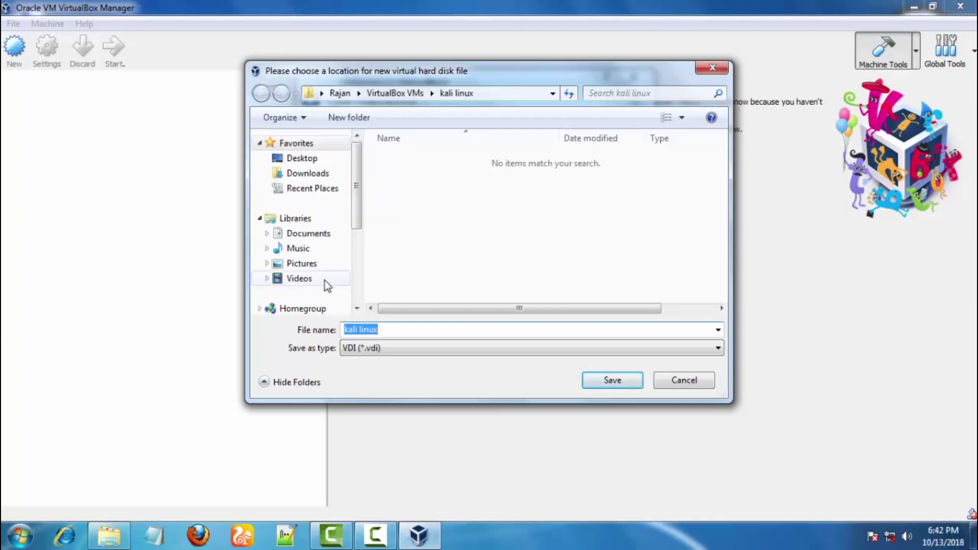
{"action": "scroll", "coordinate": [340, 298], "scroll_direction": "down", "scroll_amount": 3}
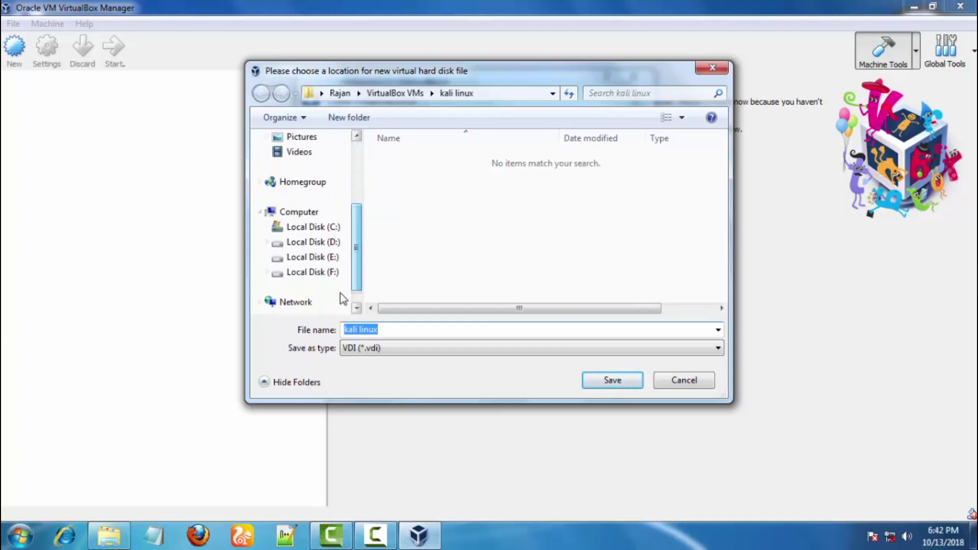
{"action": "left_click", "coordinate": [333, 242]}
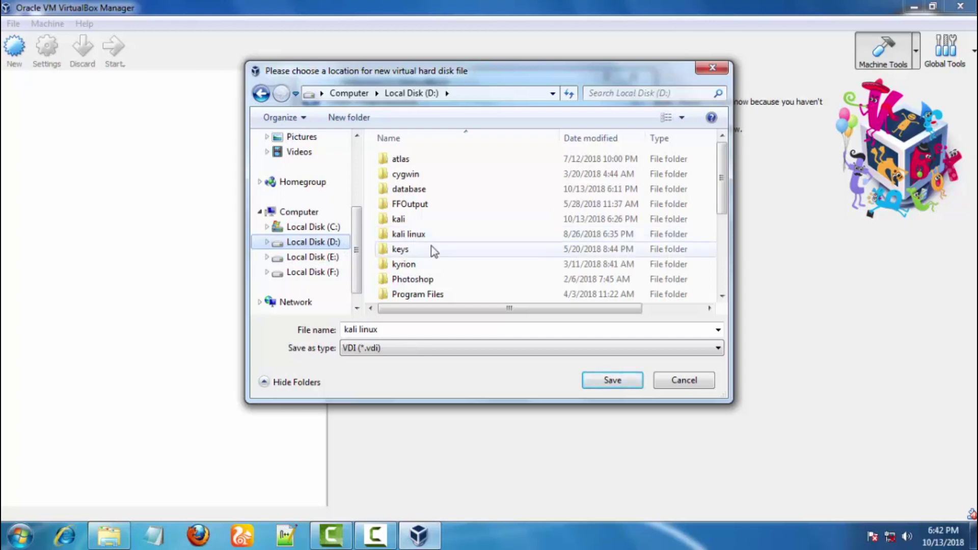
{"action": "double_click", "coordinate": [420, 220]}
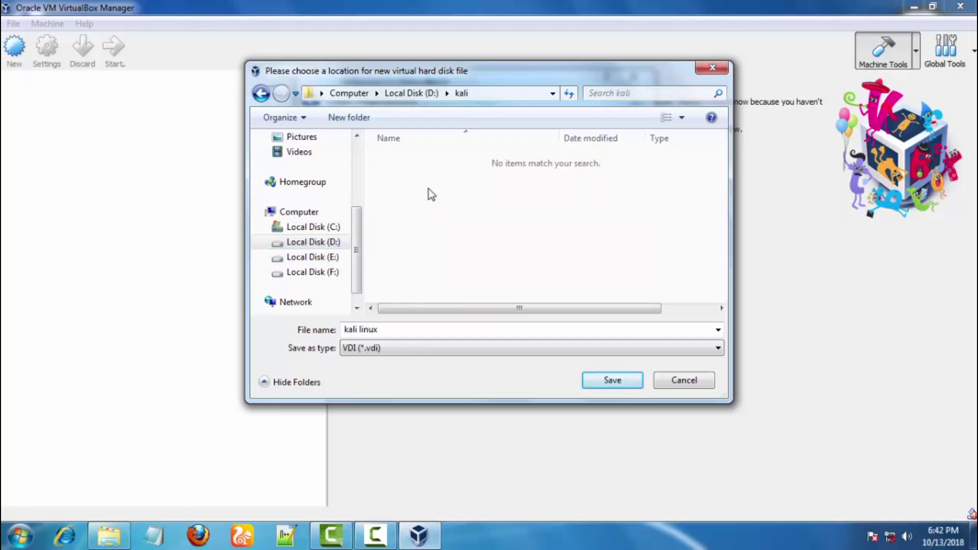
{"action": "left_click", "coordinate": [612, 380]}
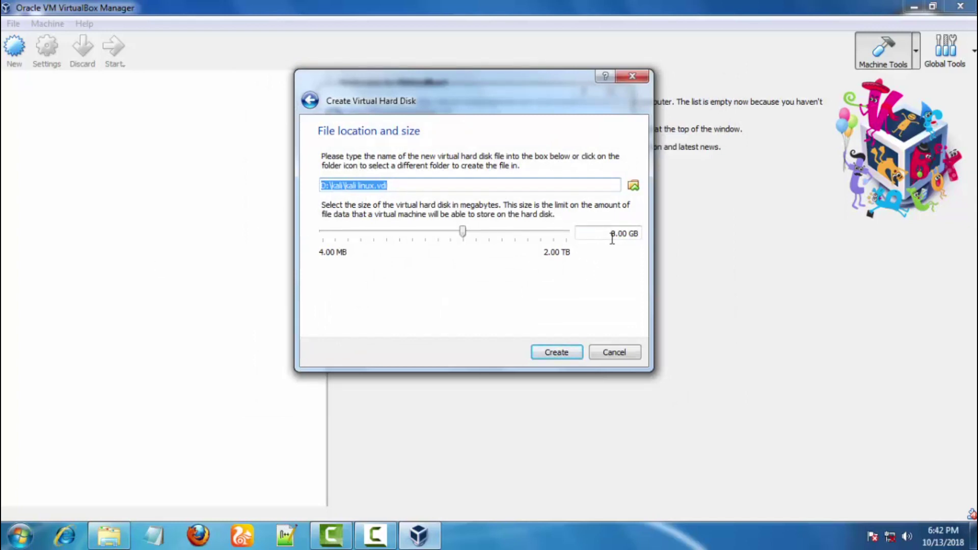
{"action": "left_click_drag", "start_coordinate": [462, 231], "coordinate": [475, 232]}
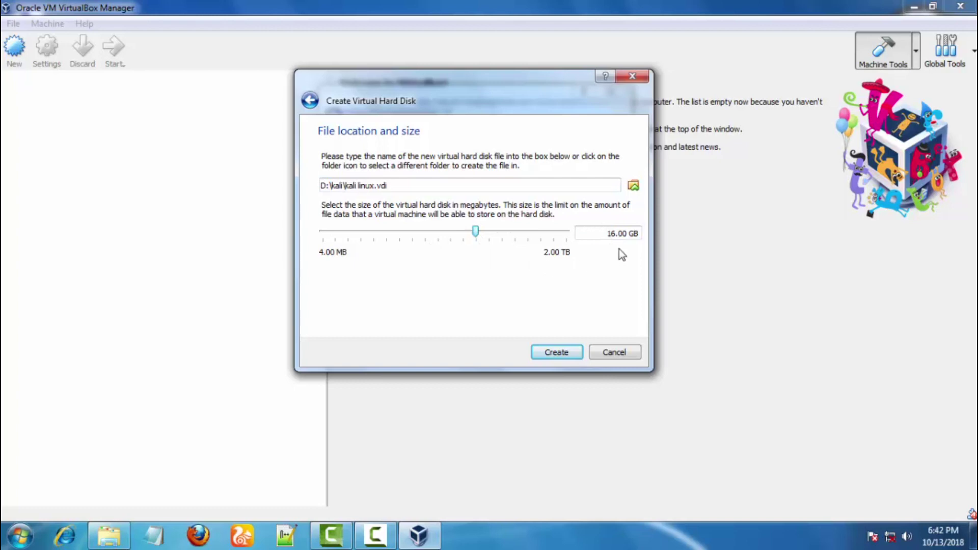
{"action": "left_click", "coordinate": [570, 353]}
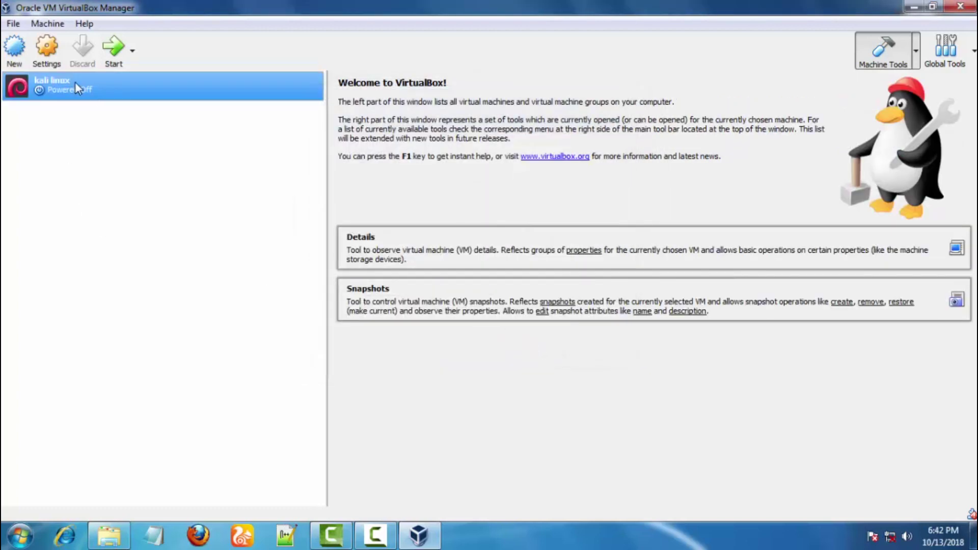
- Set Shared Clipboard and Drag'n'Drop to Bidirectional in the VM's General > Advanced settings
{"action": "left_click", "coordinate": [57, 51]}
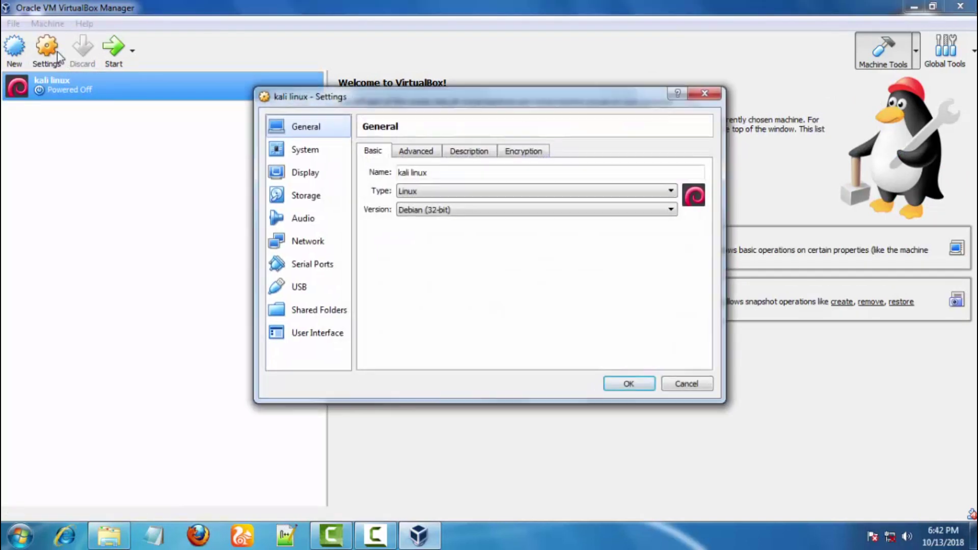
{"action": "left_click_drag", "start_coordinate": [453, 101], "coordinate": [482, 83]}
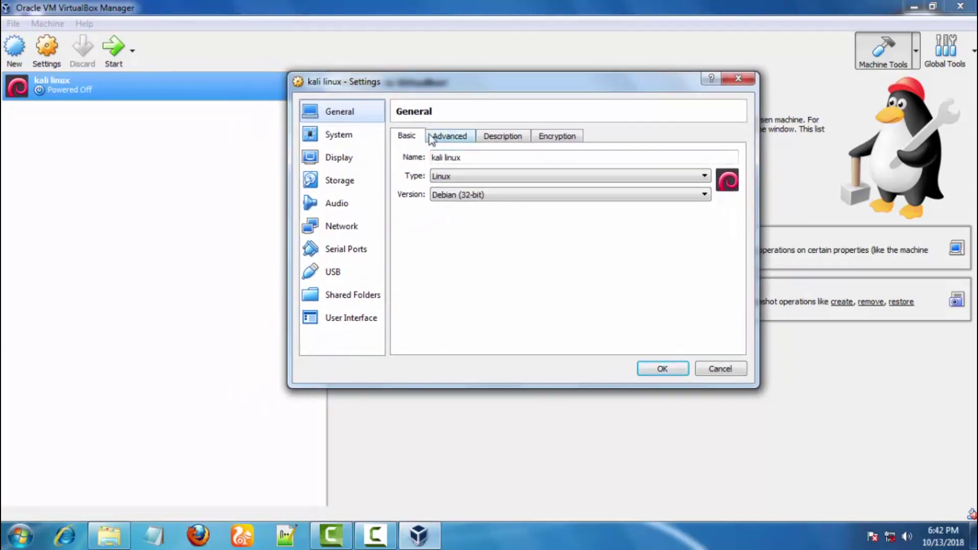
{"action": "left_click", "coordinate": [449, 137]}
{"action": "left_click", "coordinate": [497, 179]}
{"action": "left_click", "coordinate": [507, 217]}
{"action": "left_click", "coordinate": [496, 196]}
{"action": "left_click", "coordinate": [505, 234]}
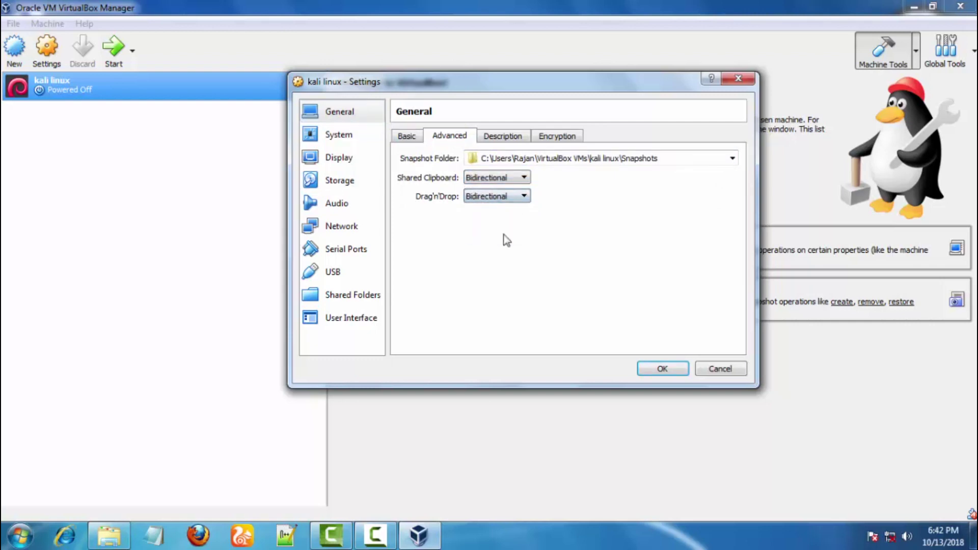
{"action": "left_click", "coordinate": [501, 138]}
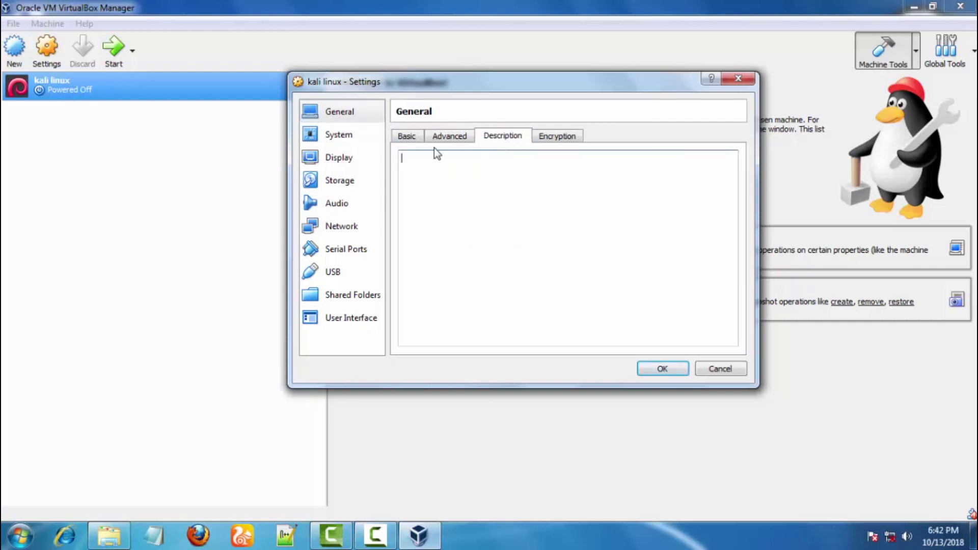
- In System, add Network to boot order, switch chipset to ICH9, and enable I/O APIC
{"action": "left_click", "coordinate": [346, 137]}
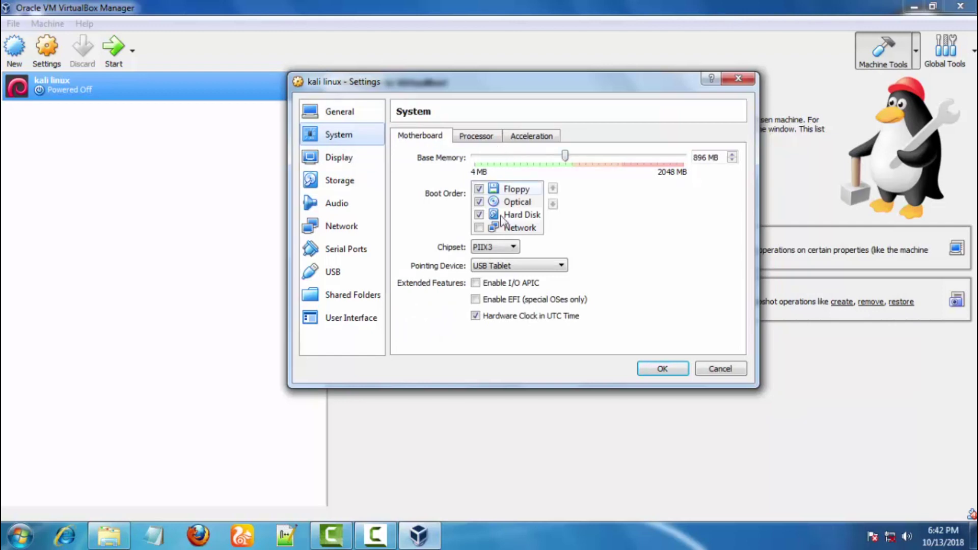
{"action": "left_click", "coordinate": [478, 227]}
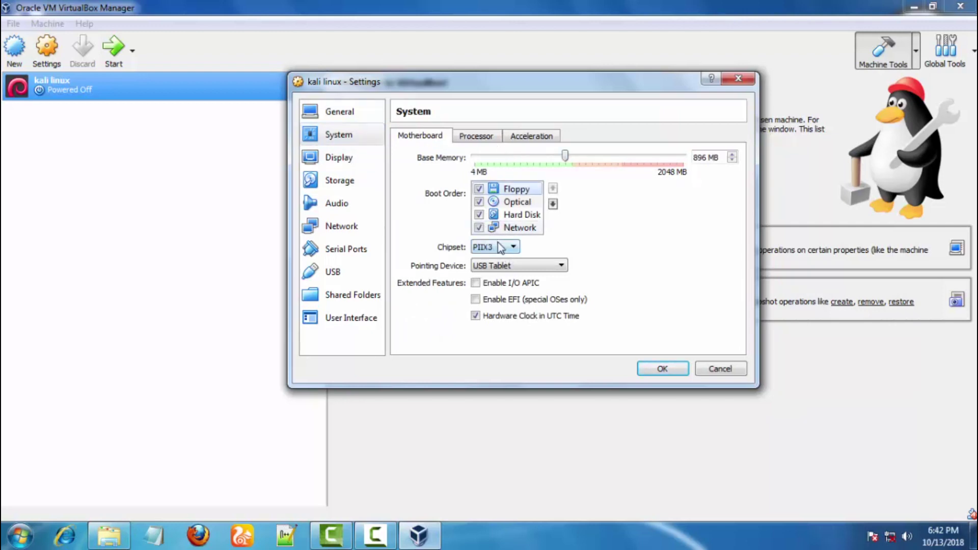
{"action": "left_click", "coordinate": [504, 246]}
{"action": "left_click", "coordinate": [506, 265]}
{"action": "left_click", "coordinate": [506, 283]}
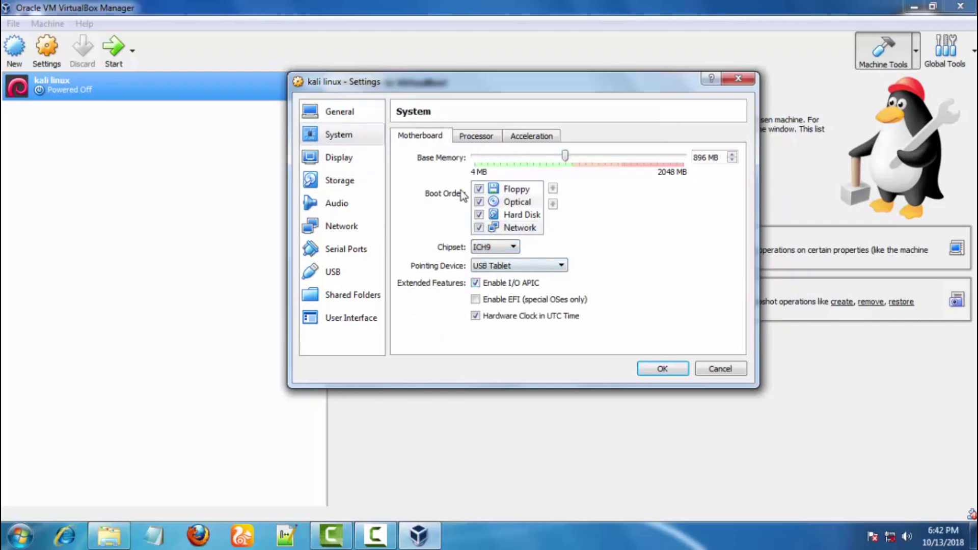
{"action": "left_click", "coordinate": [338, 158]}
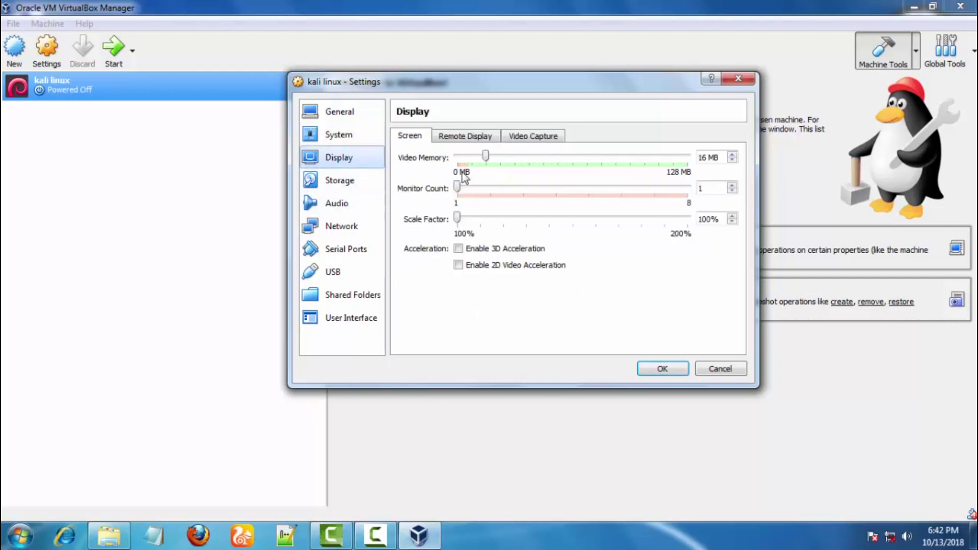
{"action": "left_click", "coordinate": [368, 187]}
{"action": "left_click", "coordinate": [450, 172]}
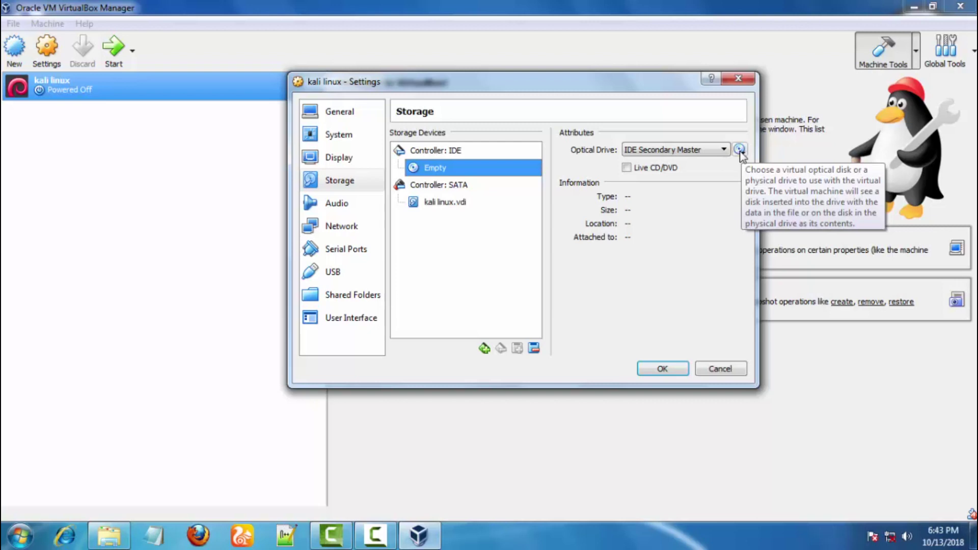
- Load the kali-linux-2018.1-i386 image as the virtual optical disk file in the empty drive
{"action": "left_click", "coordinate": [740, 150]}
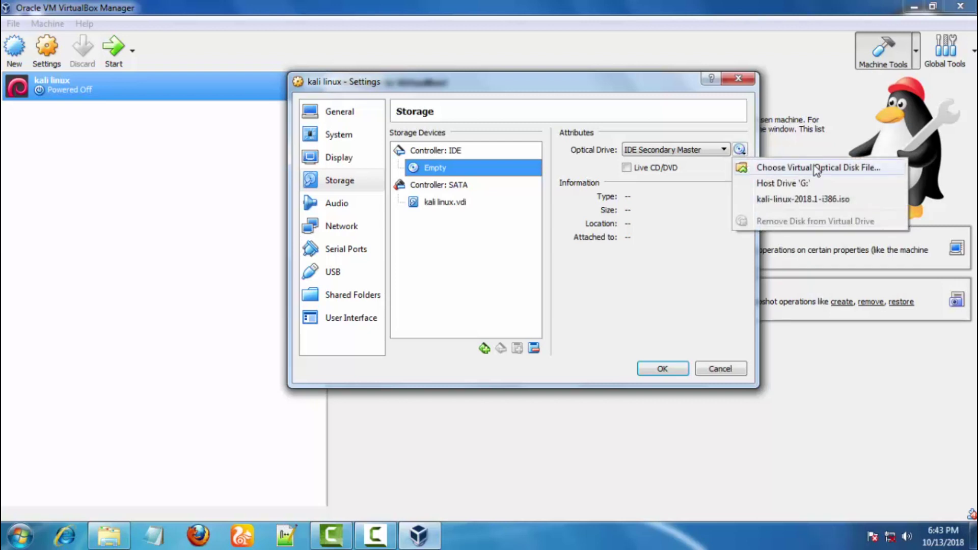
{"action": "left_click", "coordinate": [848, 169]}
{"action": "left_click_drag", "start_coordinate": [471, 106], "coordinate": [437, 90]}
{"action": "left_click", "coordinate": [464, 176]}
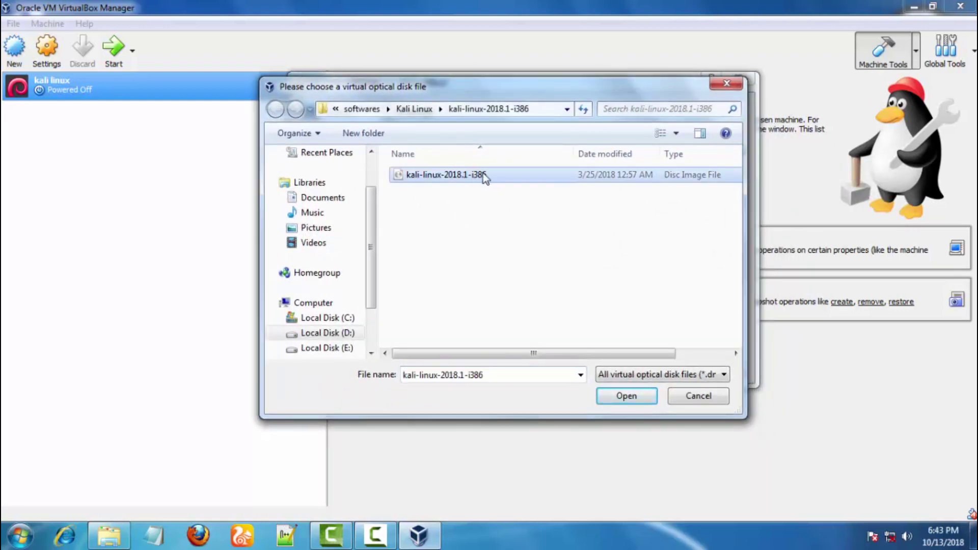
{"action": "left_click", "coordinate": [613, 402]}
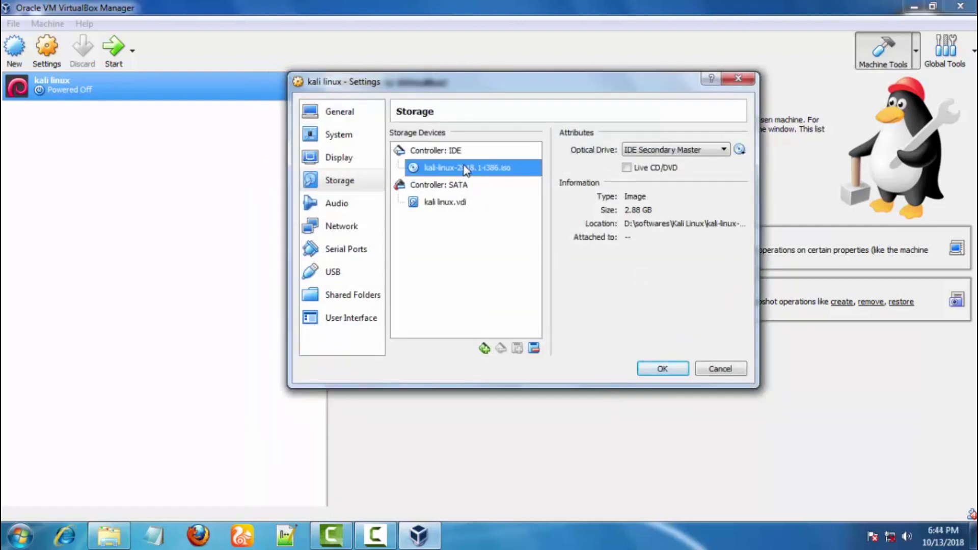
- Enable audio input, attach the network adapter to Internal Network, and set promiscuous mode to Allow VMs
{"action": "left_click", "coordinate": [341, 203]}
{"action": "left_click", "coordinate": [497, 204]}
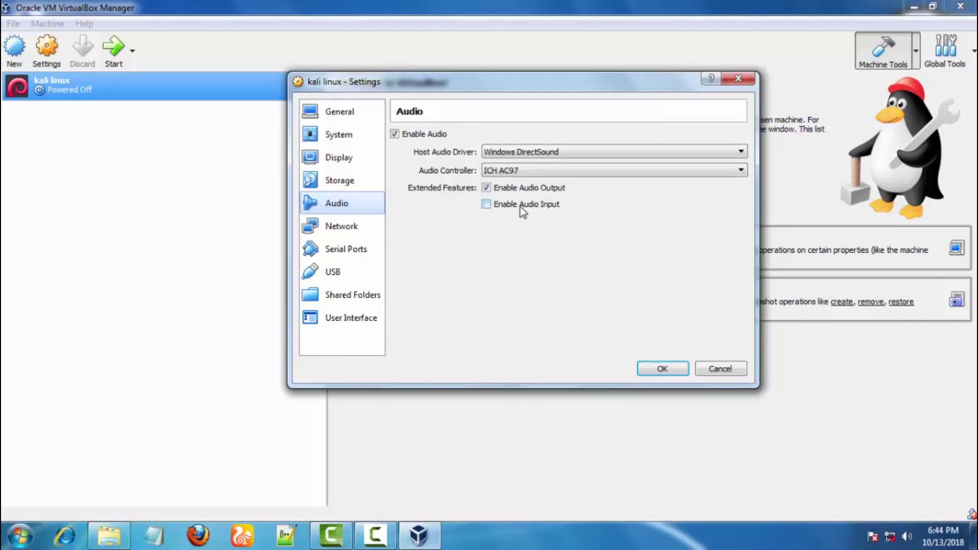
{"action": "left_click", "coordinate": [361, 229]}
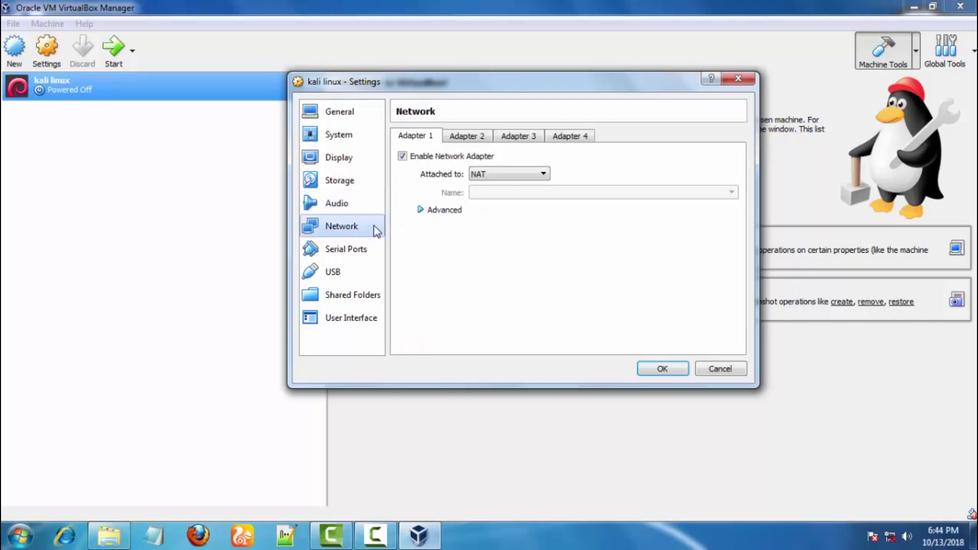
{"action": "left_click", "coordinate": [506, 173]}
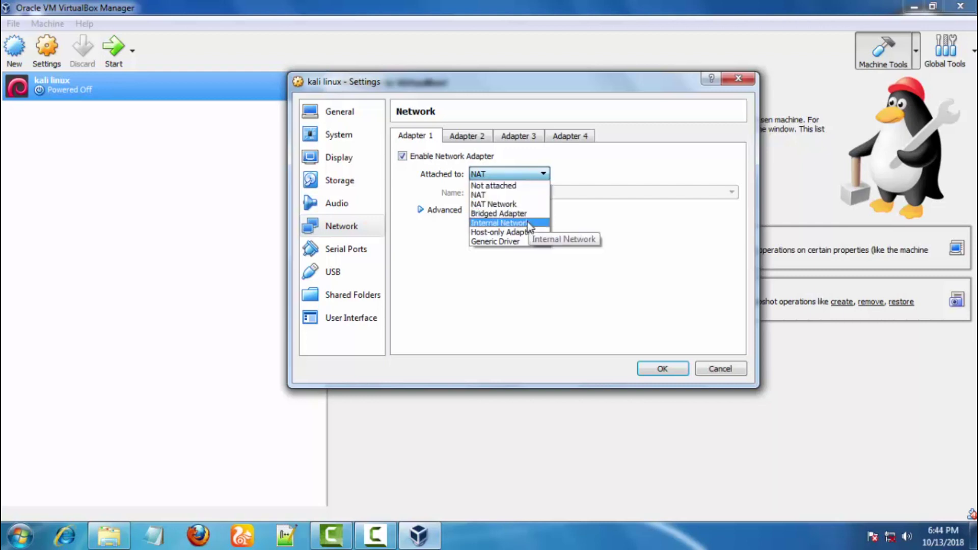
{"action": "left_click", "coordinate": [528, 222]}
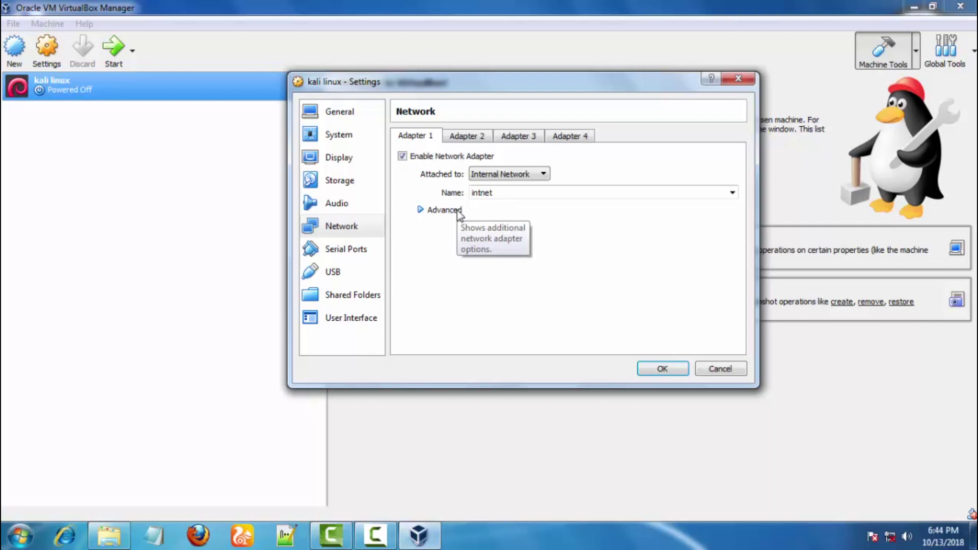
{"action": "left_click", "coordinate": [458, 211]}
{"action": "left_click", "coordinate": [534, 247]}
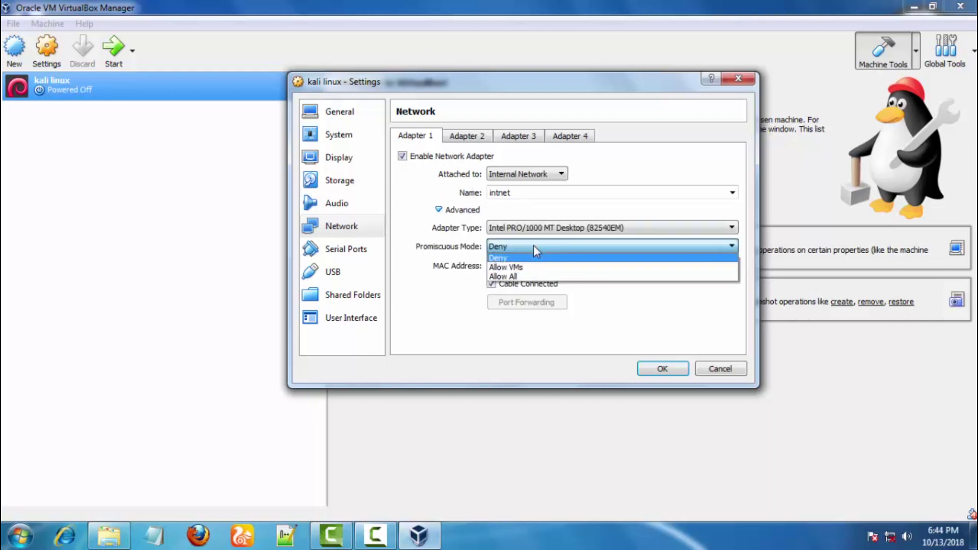
{"action": "left_click", "coordinate": [537, 265]}
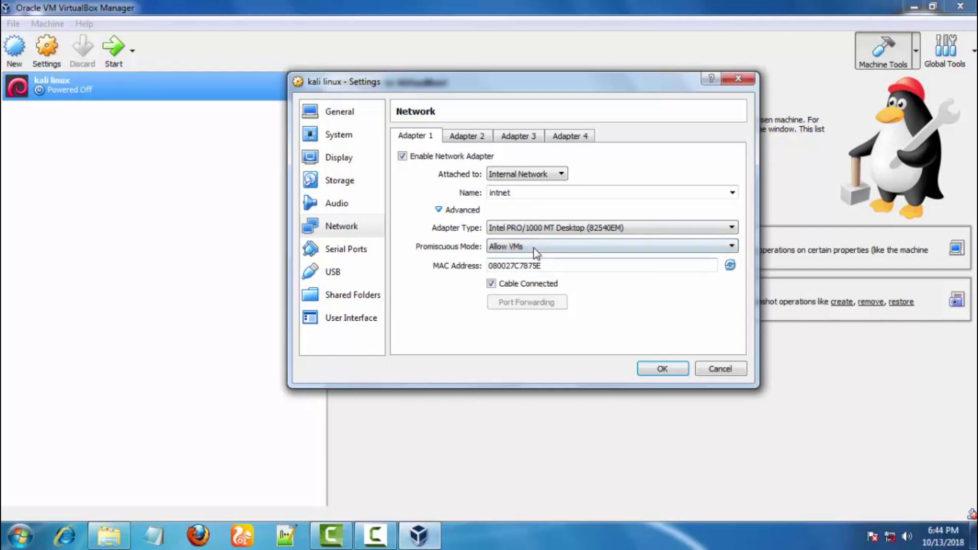
- Enable the first serial port (COM1) and save the VM settings with OK
{"action": "left_click", "coordinate": [365, 248]}
{"action": "left_click", "coordinate": [424, 157]}
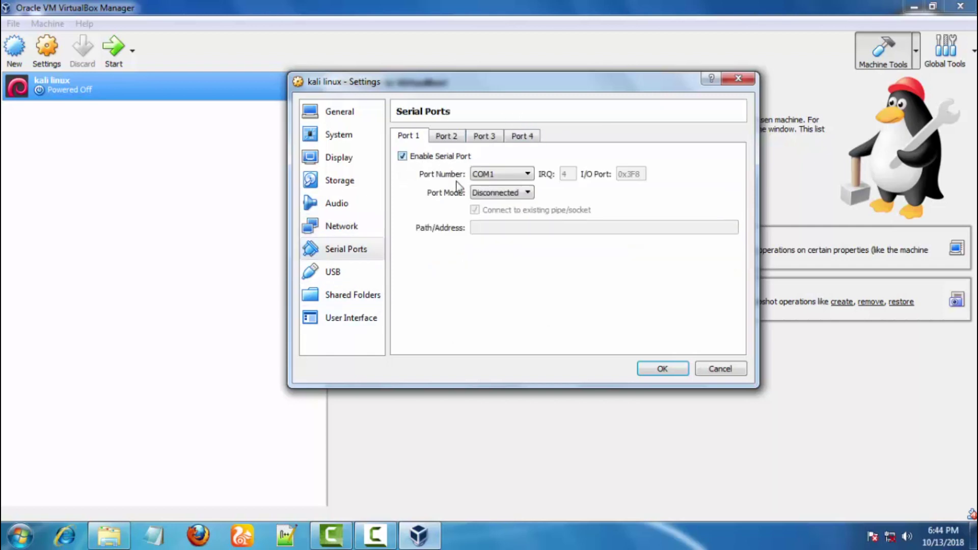
{"action": "left_click", "coordinate": [373, 276]}
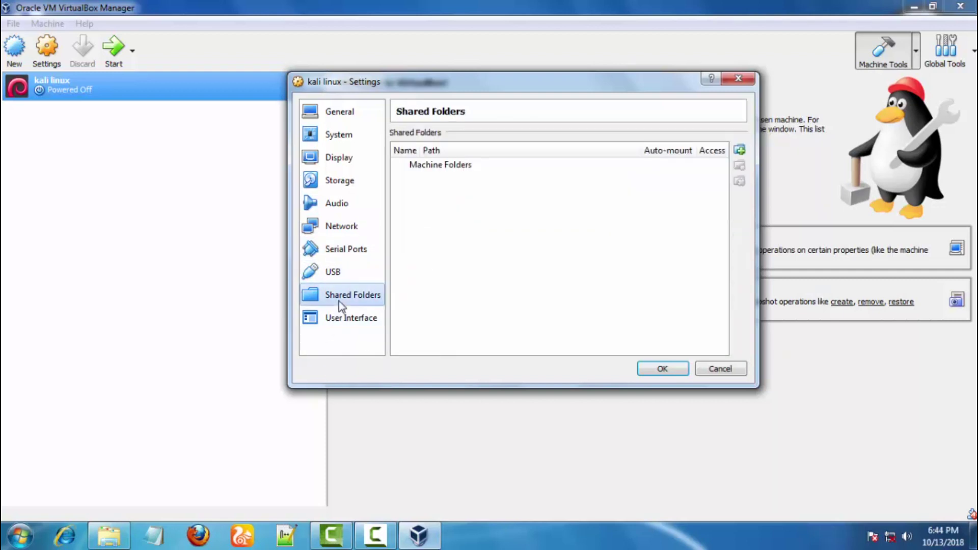
{"action": "left_click", "coordinate": [346, 317]}
{"action": "left_click", "coordinate": [661, 365]}
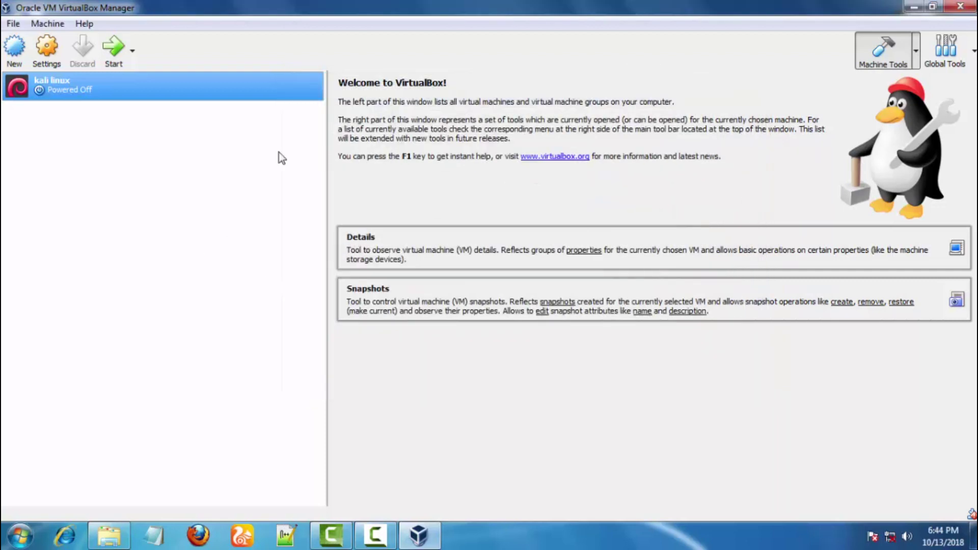
- Start the kali linux VM, maximize its window, and dismiss the keyboard auto-capture notice
{"action": "left_click", "coordinate": [113, 57]}
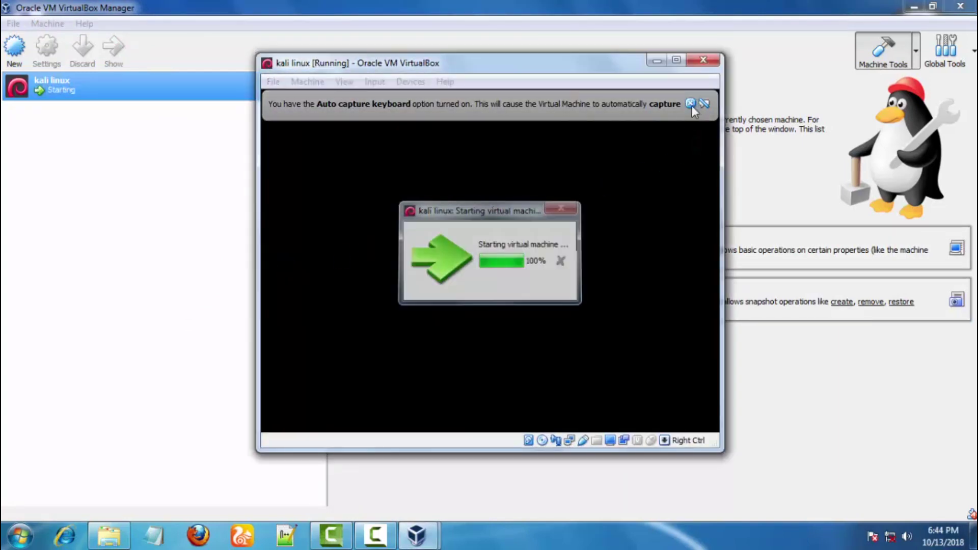
{"action": "left_click", "coordinate": [675, 61]}
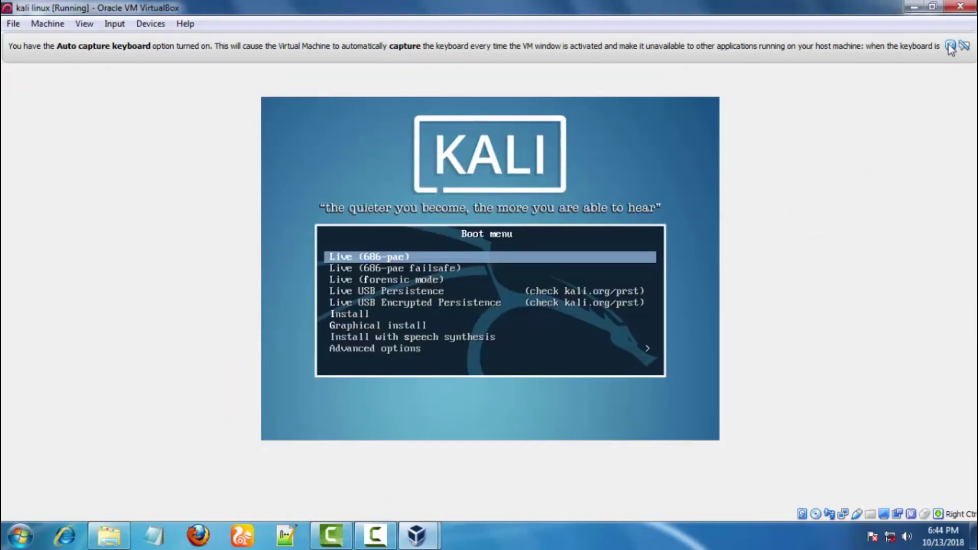
{"action": "left_click", "coordinate": [949, 45]}
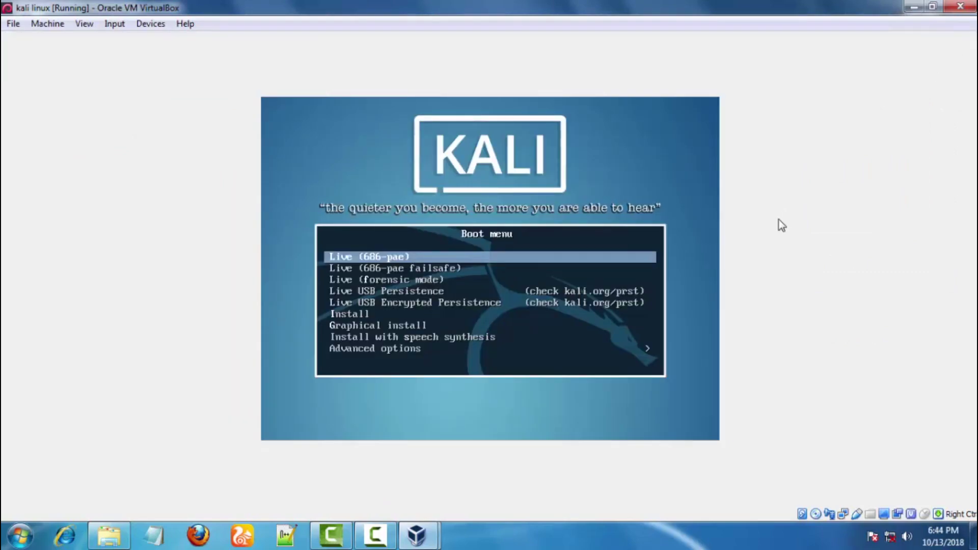
- Boot the text-mode Install entry from the Kali boot menu
{"action": "key", "text": "Down"}
{"action": "key", "text": "Down"}
{"action": "key", "text": "Down"}
{"action": "key", "text": "Down"}
{"action": "key", "text": "Down"}
{"action": "key", "text": "Down"}
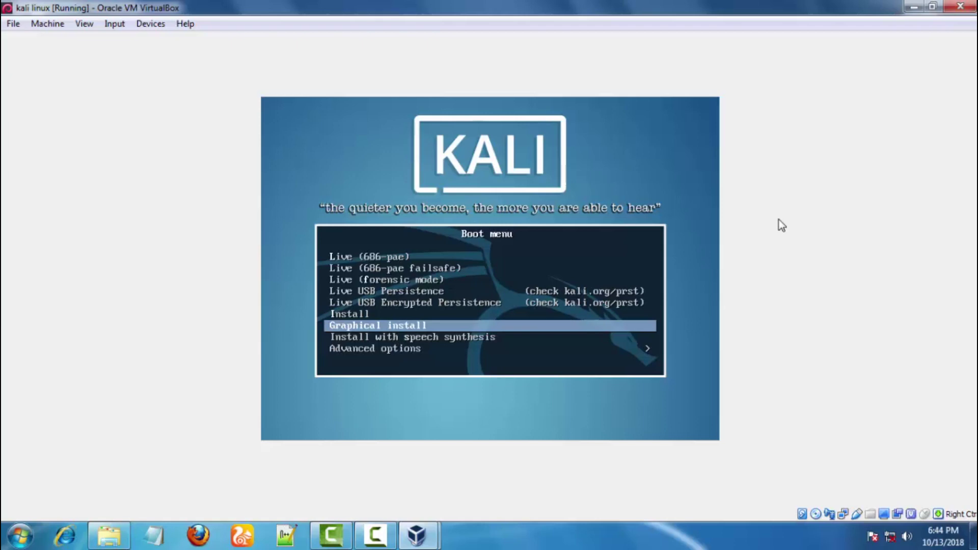
{"action": "key", "text": "Up"}
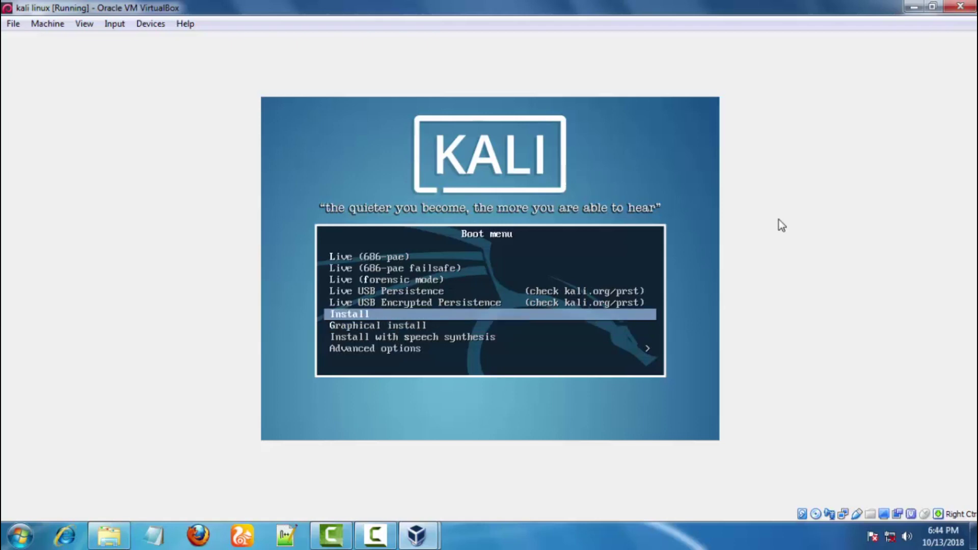
{"action": "key", "text": "Down"}
{"action": "key", "text": "Up"}
{"action": "key", "text": "Return"}
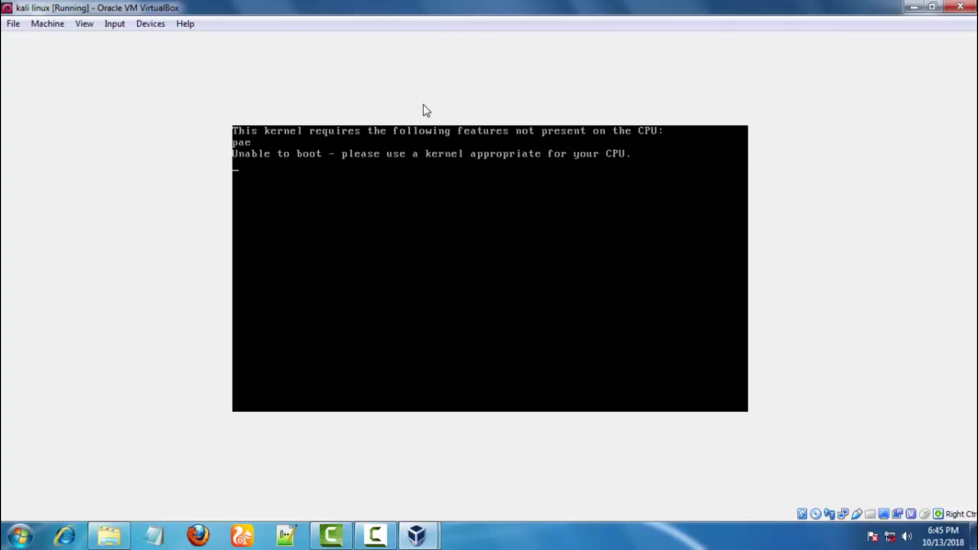
- Close the failed kali linux VM window and power off the machine
{"action": "left_click", "coordinate": [958, 7]}
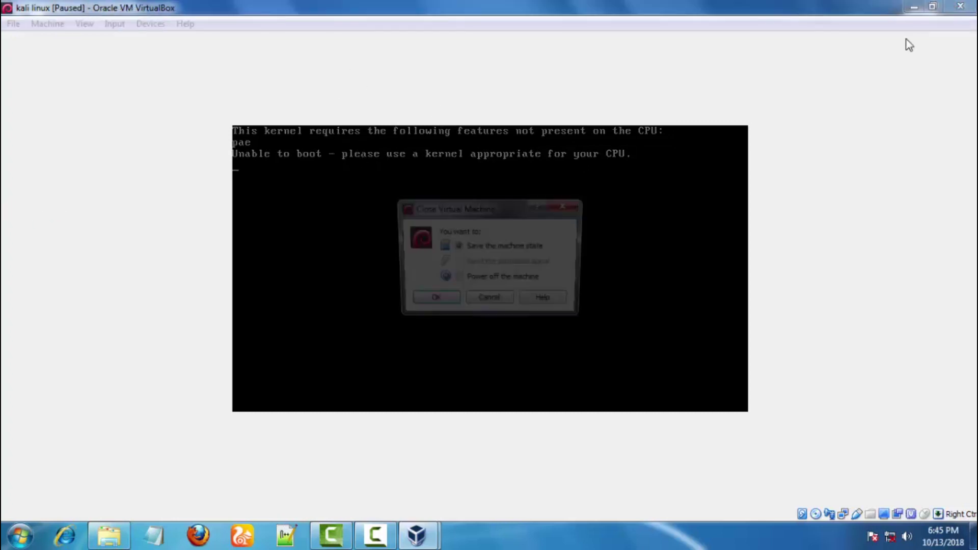
{"action": "left_click", "coordinate": [489, 279]}
{"action": "left_click", "coordinate": [433, 302]}
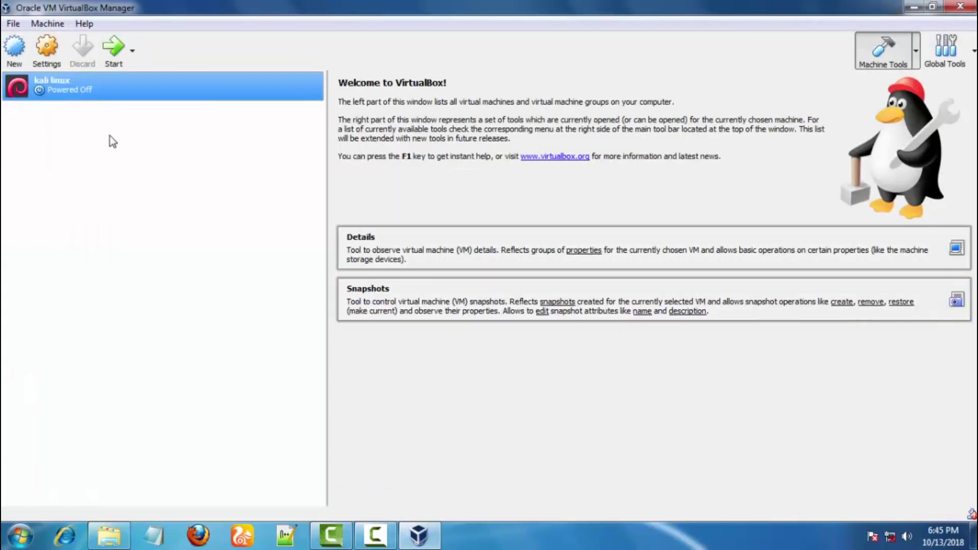
- Enable PAE/NX in the kali linux VM's System > Processor settings
{"action": "left_click", "coordinate": [46, 49]}
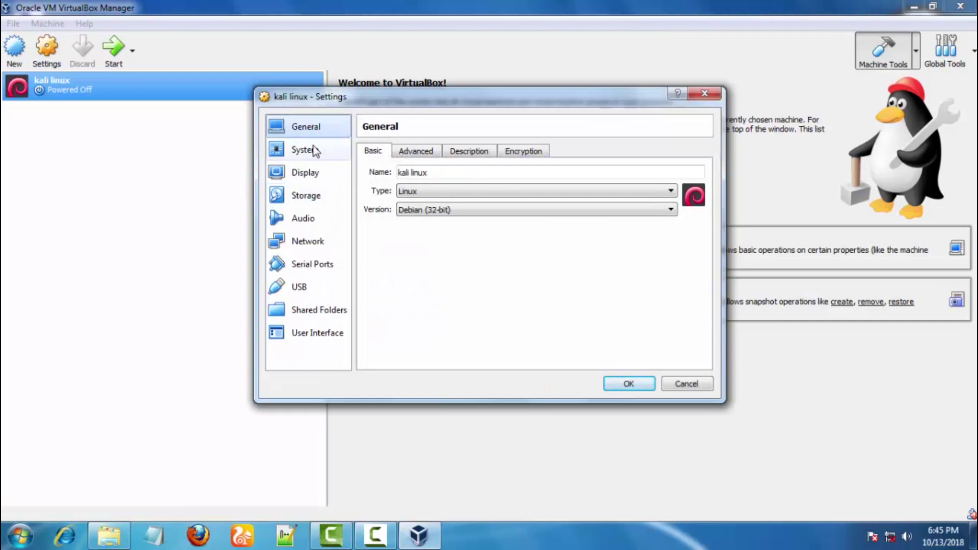
{"action": "left_click", "coordinate": [316, 152]}
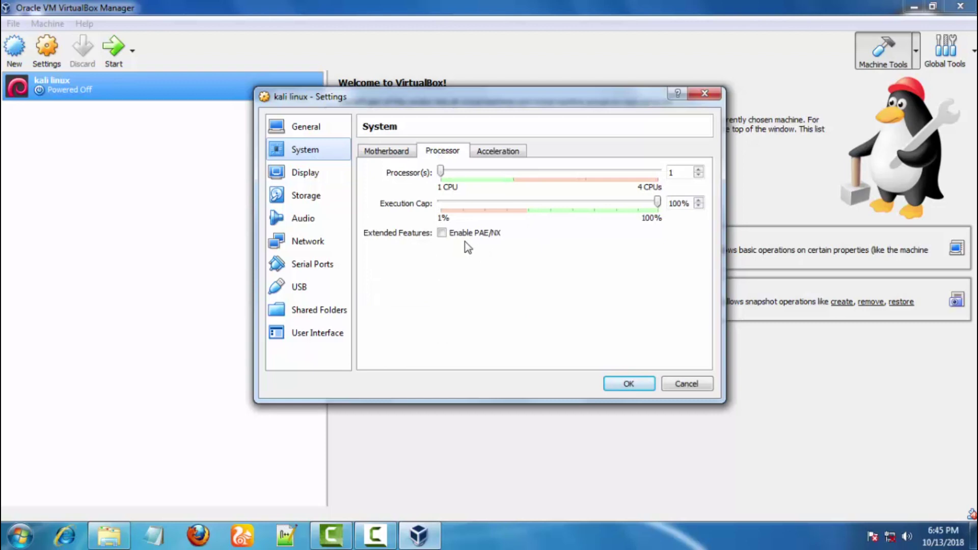
{"action": "left_click", "coordinate": [480, 234]}
- Save the PAE/NX setting and start the kali linux VM again
{"action": "left_click", "coordinate": [620, 383]}
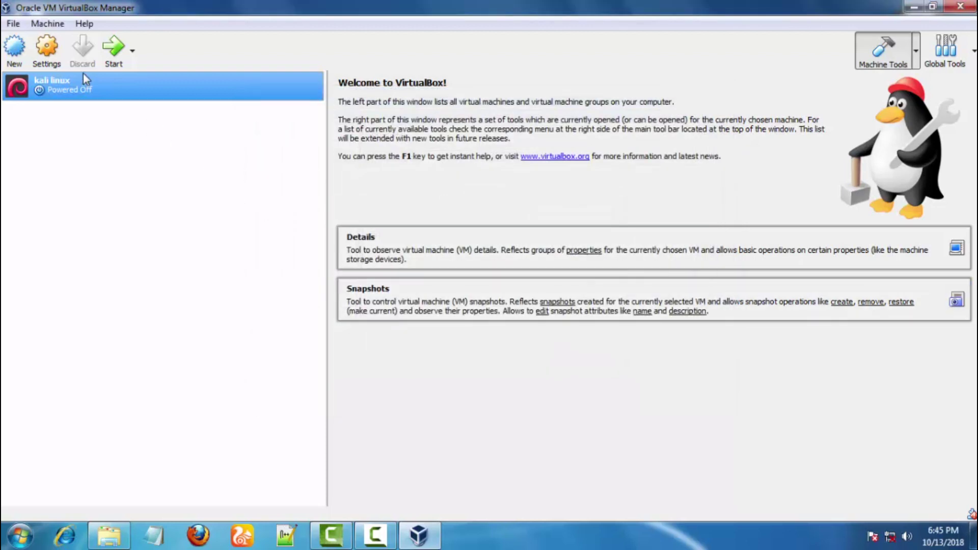
{"action": "left_click", "coordinate": [109, 59]}
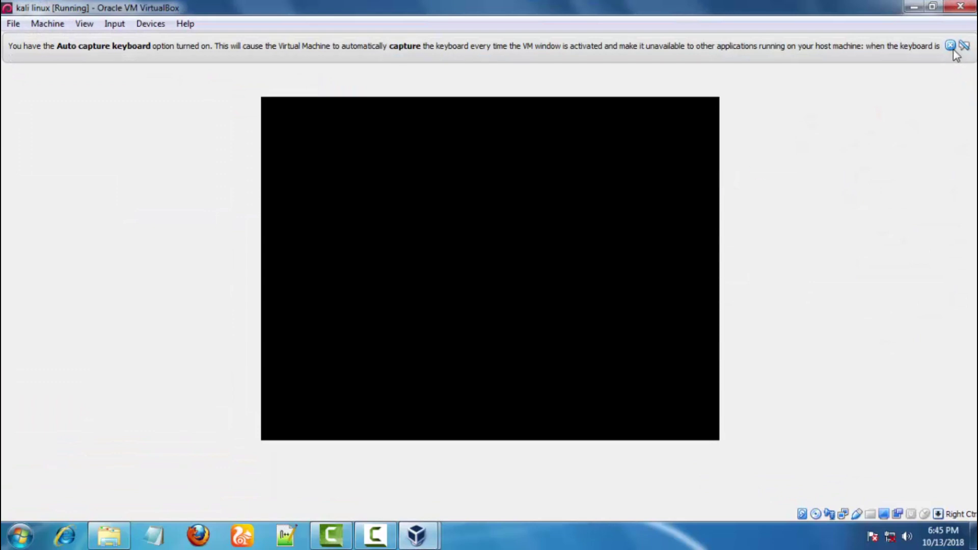
- Boot the Install entry from the Kali boot menu, dismissing the keyboard and mouse notices
{"action": "left_click", "coordinate": [950, 45]}
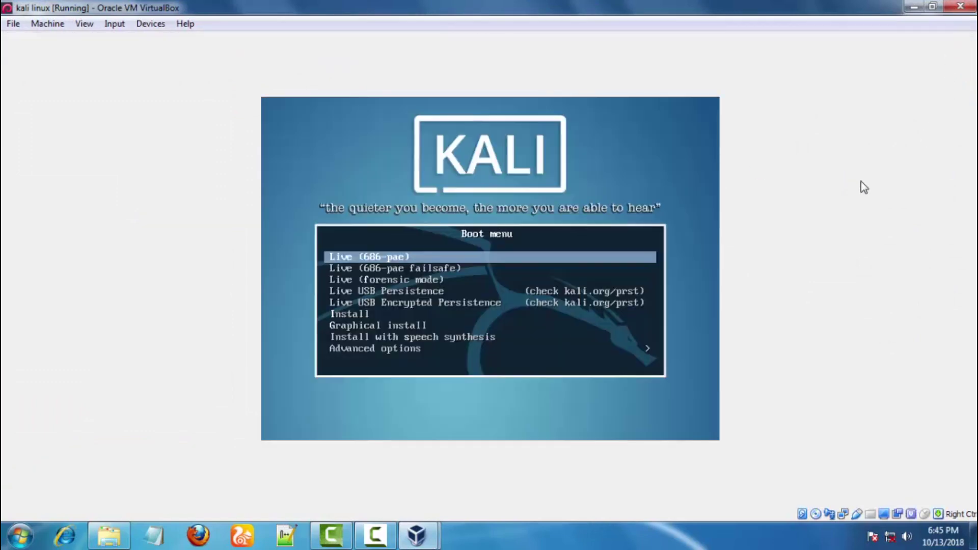
{"action": "key", "text": "Down"}
{"action": "key", "text": "Down"}
{"action": "key", "text": "Down"}
{"action": "key", "text": "Down"}
{"action": "key", "text": "Down"}
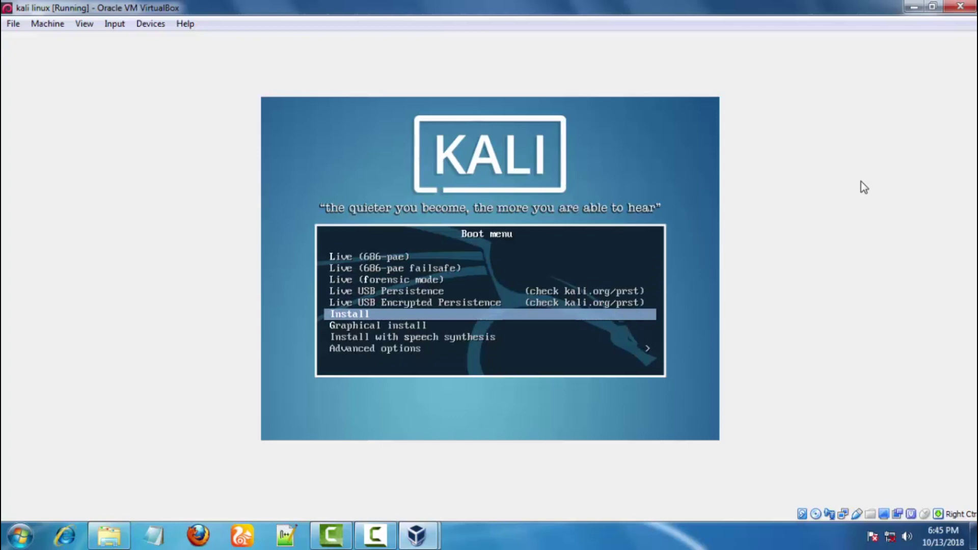
{"action": "key", "text": "Return"}
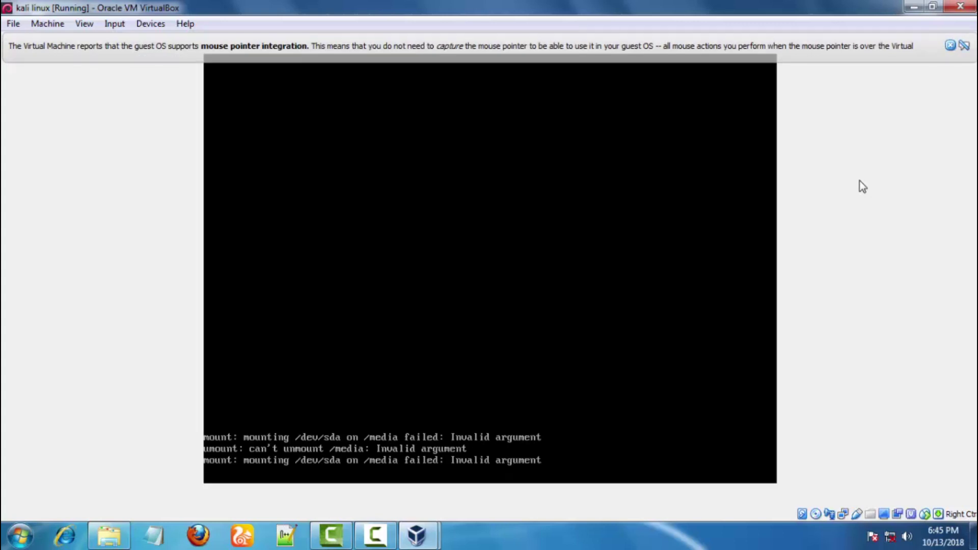
{"action": "left_click", "coordinate": [950, 46]}
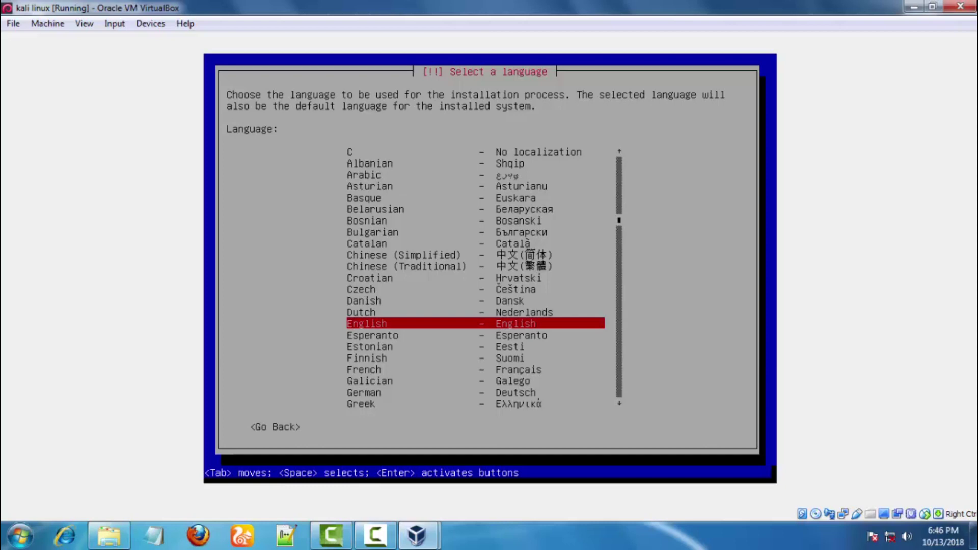
- Choose English language, India location and American English keymap in the installer
{"action": "key", "text": "Return"}
{"action": "key", "text": "Up"}
{"action": "key", "text": "Up"}
{"action": "key", "text": "Up"}
{"action": "key", "text": "Up"}
{"action": "key", "text": "Up"}
{"action": "key", "text": "Up"}
{"action": "key", "text": "Up"}
{"action": "key", "text": "Up"}
{"action": "key", "text": "Up"}
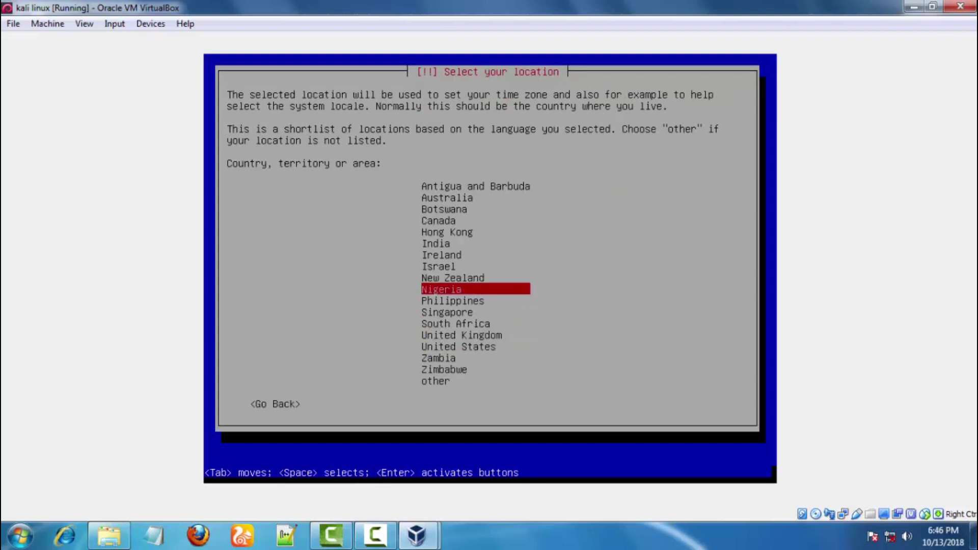
{"action": "key", "text": "Return"}
{"action": "key", "text": "Down"}
{"action": "key", "text": "Up"}
{"action": "key", "text": "Return"}
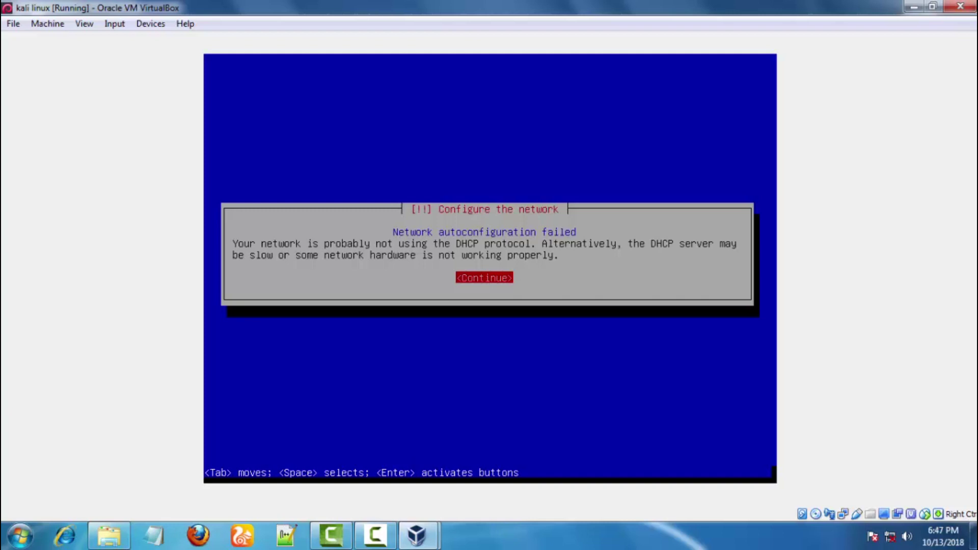
- Acknowledge the failed network autoconfiguration and choose not to configure the network now
{"action": "key", "text": "Return"}
{"action": "key", "text": "Down"}
{"action": "key", "text": "Down"}
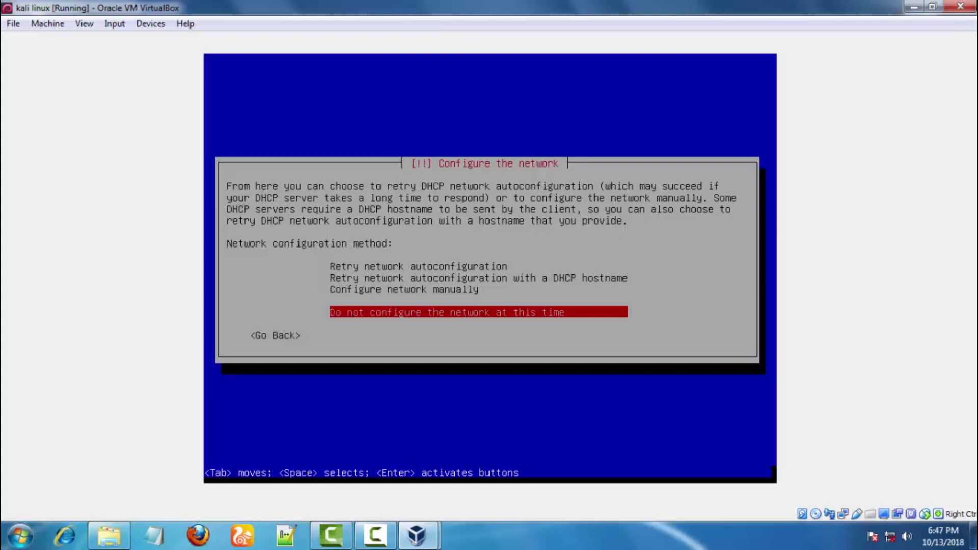
{"action": "key", "text": "Return"}
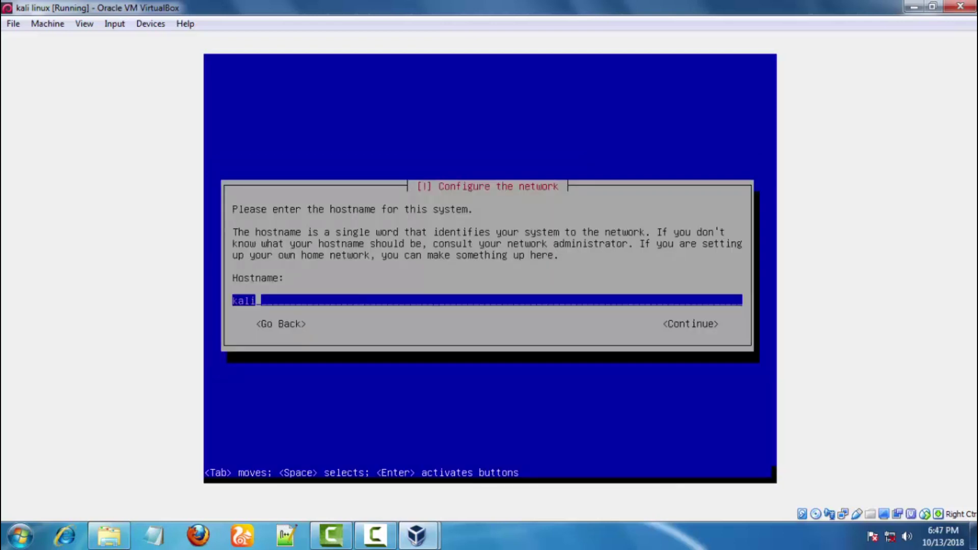
- Keep hostname 'kali', then enter the root password shown in clear text and re-enter it
{"action": "key", "text": "Return"}
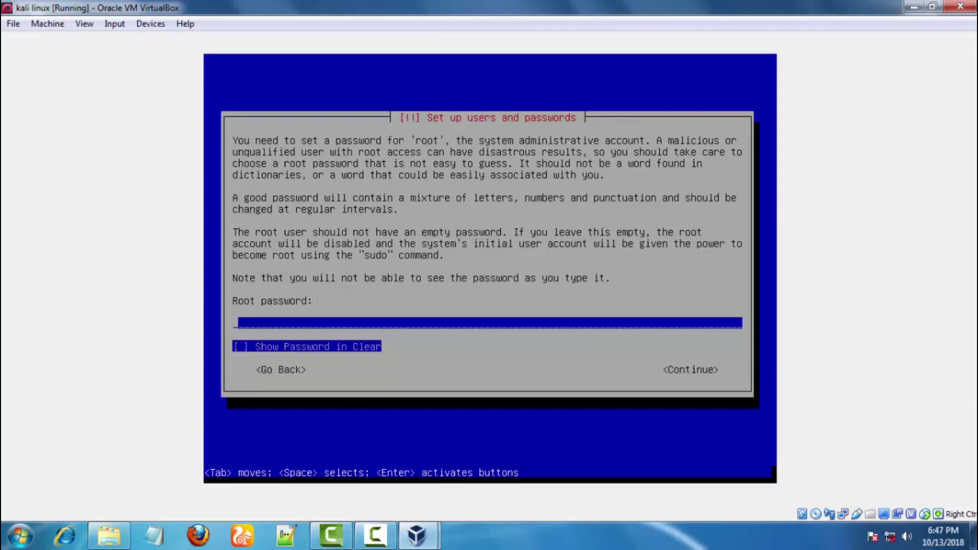
{"action": "type", "text": "toor"}
{"action": "key", "text": "Tab"}
{"action": "key", "text": "shift+Tab"}
{"action": "key", "text": "Tab"}
{"action": "key", "text": "space"}
{"action": "key", "text": "shift+Tab"}
{"action": "key", "text": "Return"}
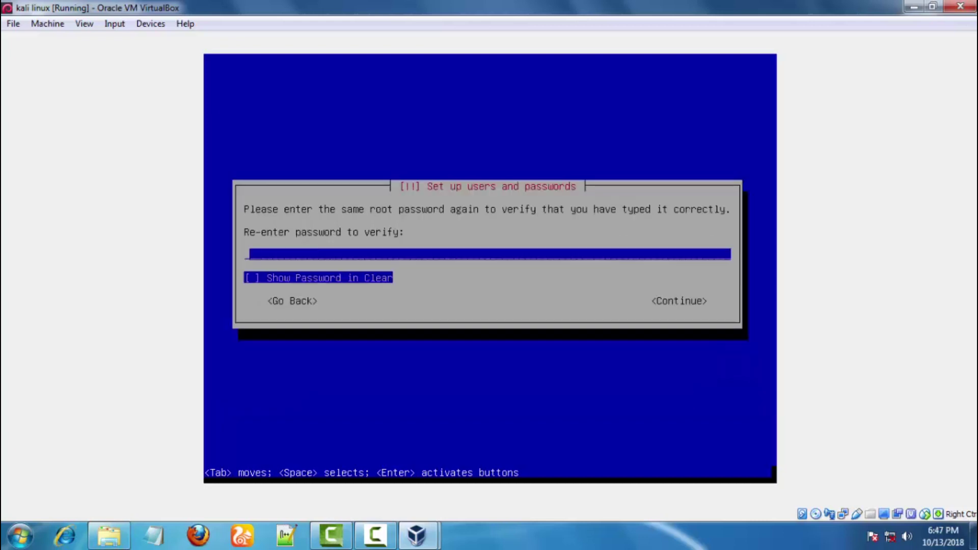
{"action": "type", "text": "root"}
{"action": "key", "text": "Return"}
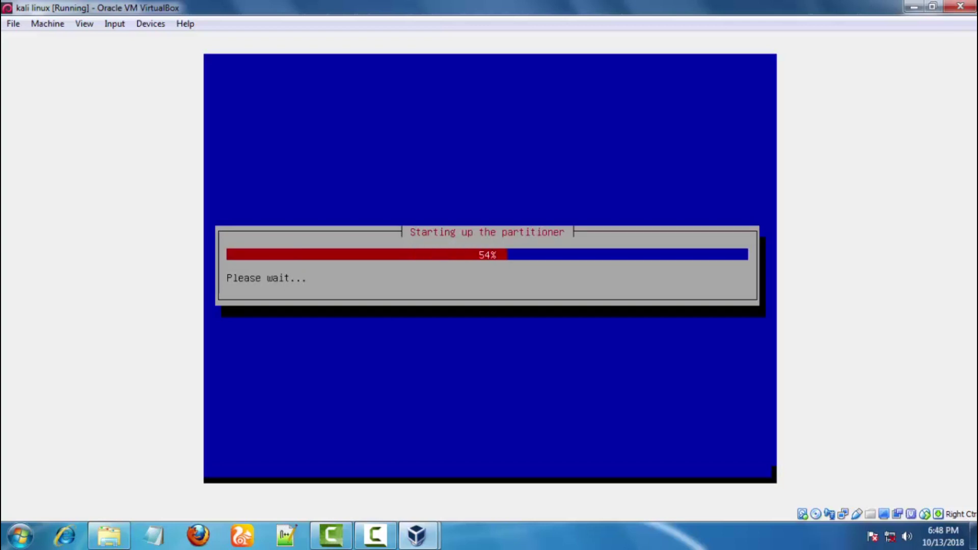
- Guided-partition the entire 17.2 GB disk with all files in one partition and write the changes
{"action": "key", "text": "Return"}
{"action": "key", "text": "Return"}
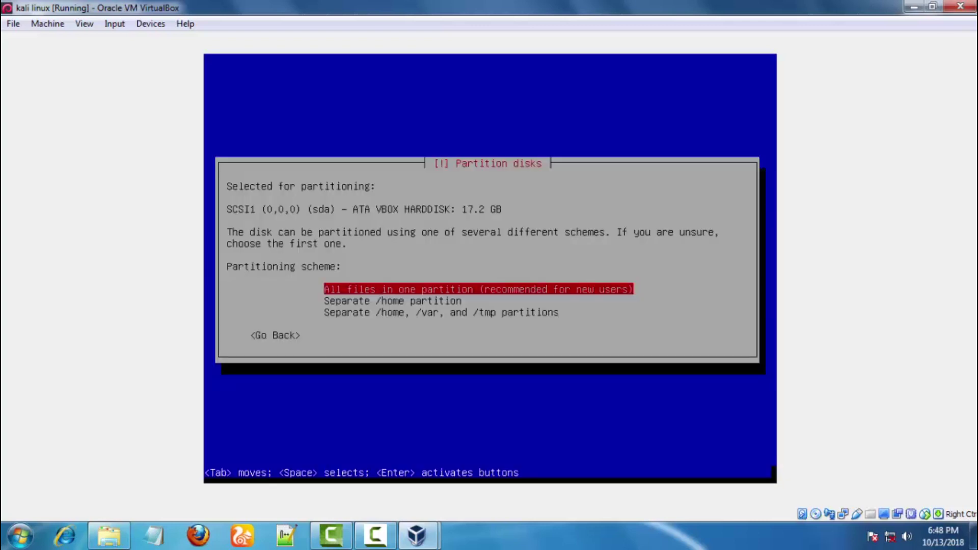
{"action": "key", "text": "Return"}
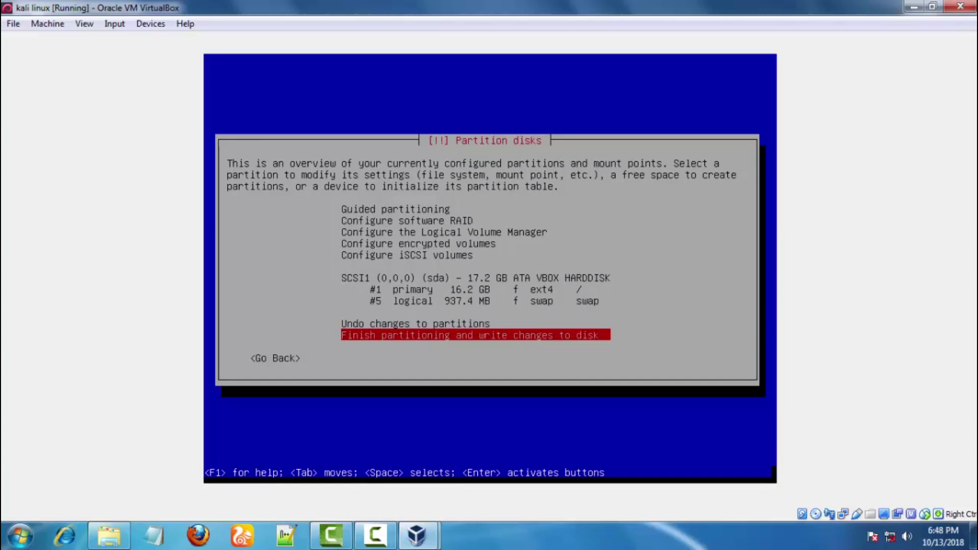
{"action": "key", "text": "Return"}
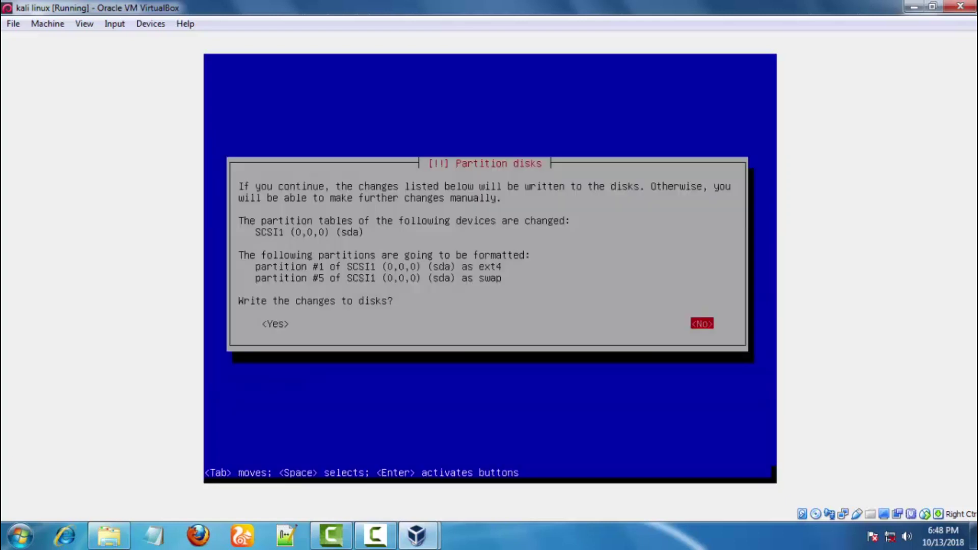
{"action": "key", "text": "Tab"}
{"action": "key", "text": "Return"}
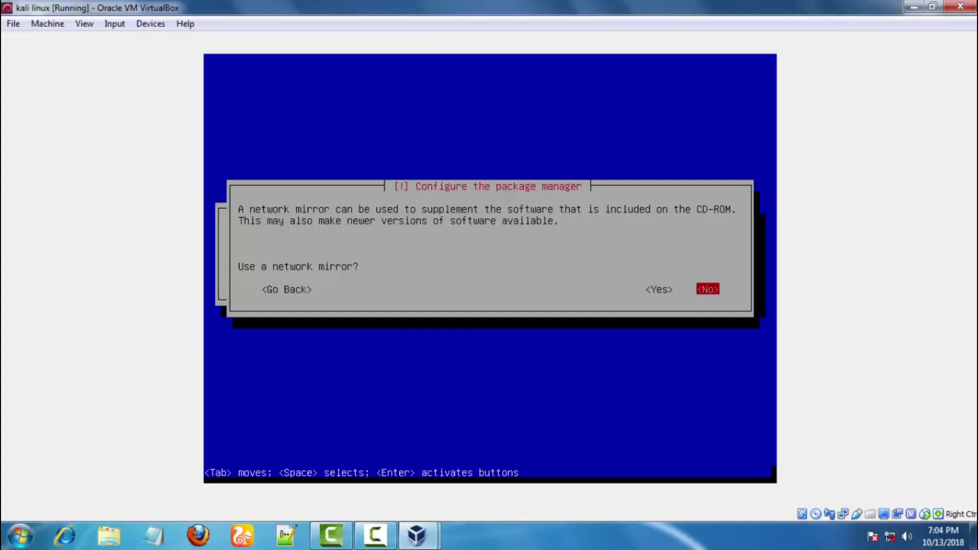
- Decline the network mirror, install GRUB to the MBR on /dev/sda, and continue past Installation complete
{"action": "key", "text": "Return"}
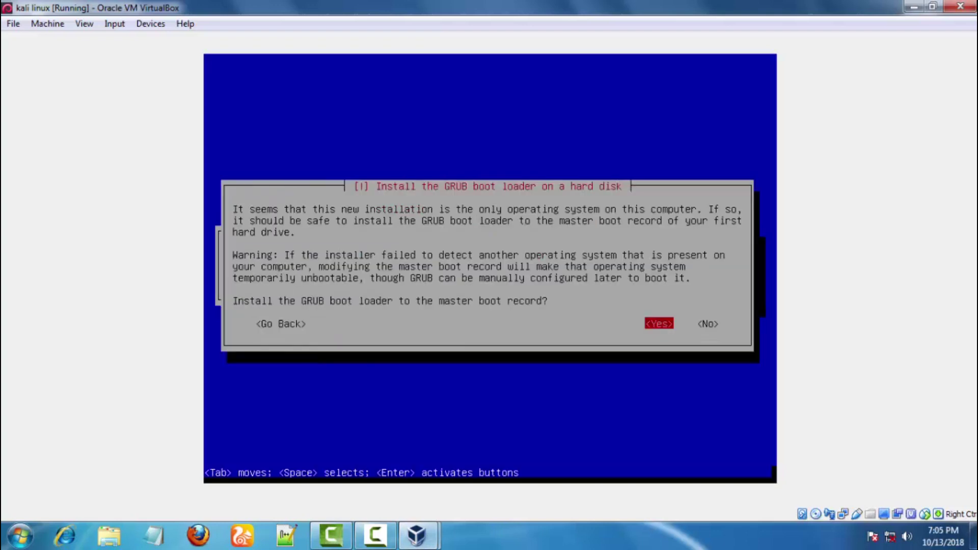
{"action": "key", "text": "Return"}
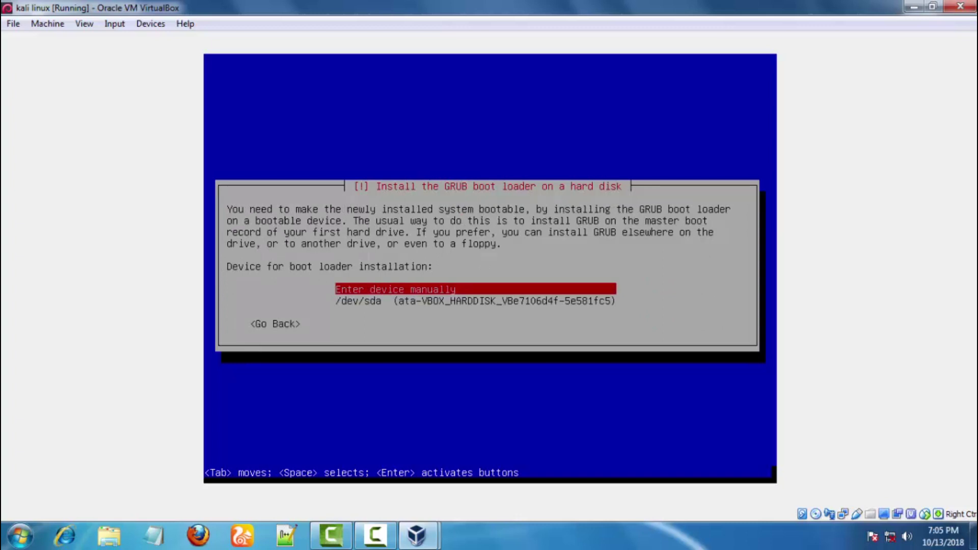
{"action": "key", "text": "Down"}
{"action": "key", "text": "Up"}
{"action": "key", "text": "Down"}
{"action": "key", "text": "Return"}
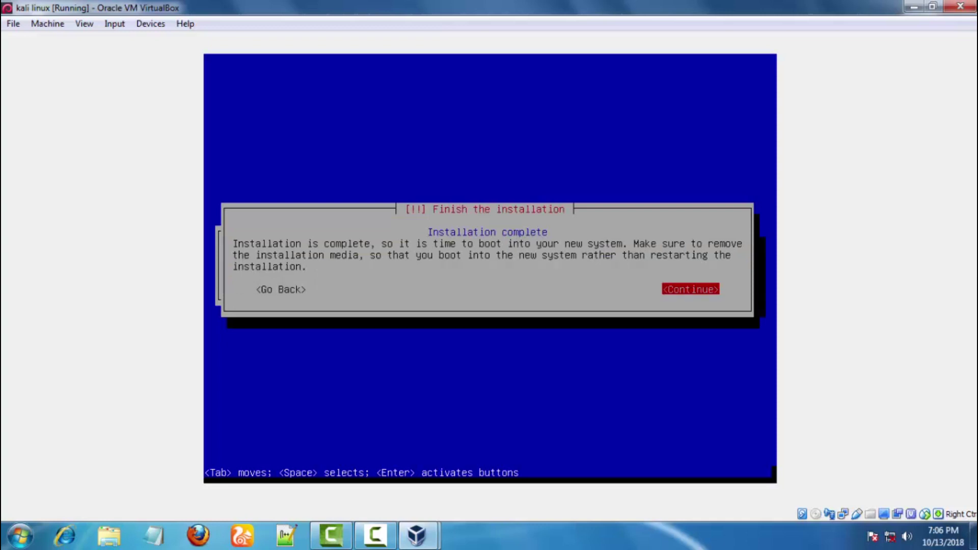
{"action": "key", "text": "Return"}
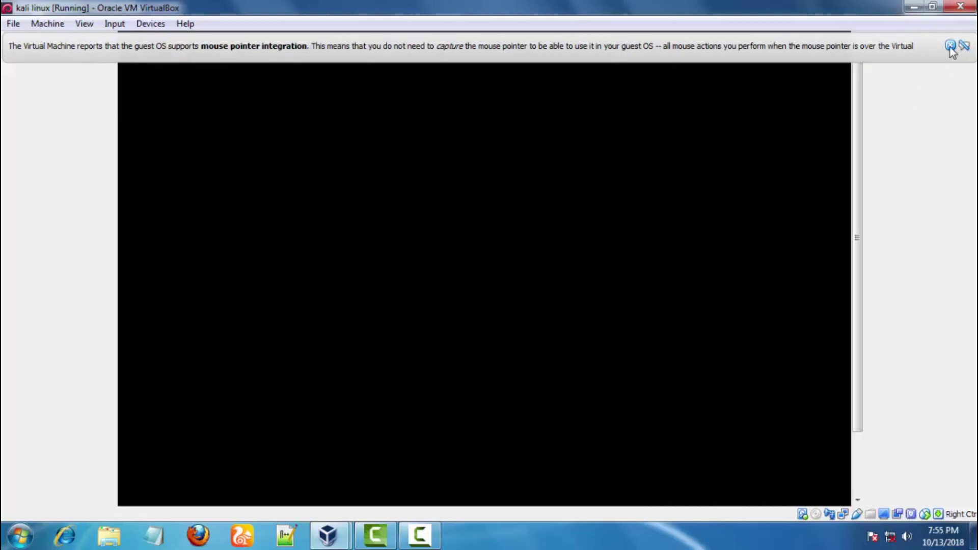
- Dismiss the mouse pointer integration notice while Kali reboots to its login screen
{"action": "left_click", "coordinate": [950, 47]}
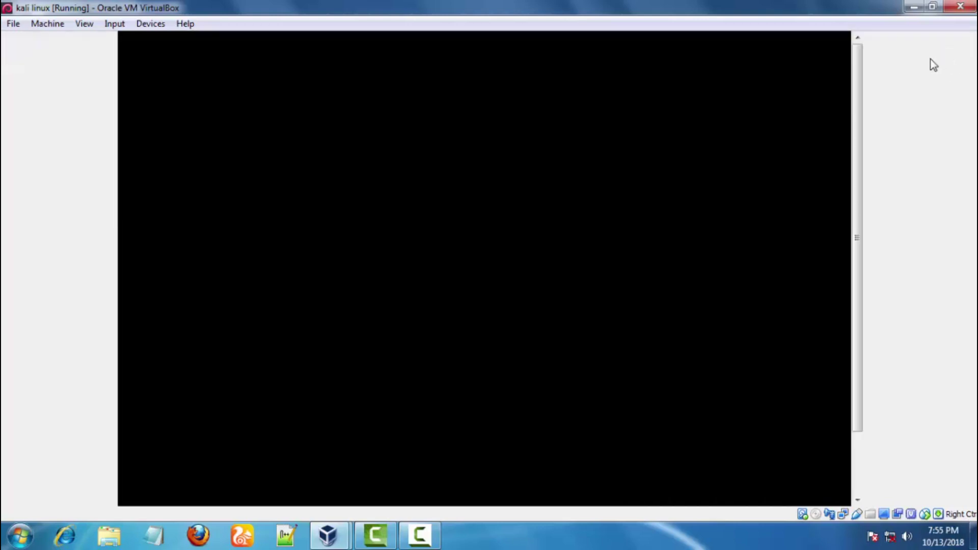
{"action": "scroll", "coordinate": [871, 143], "scroll_direction": "down", "scroll_amount": 1}
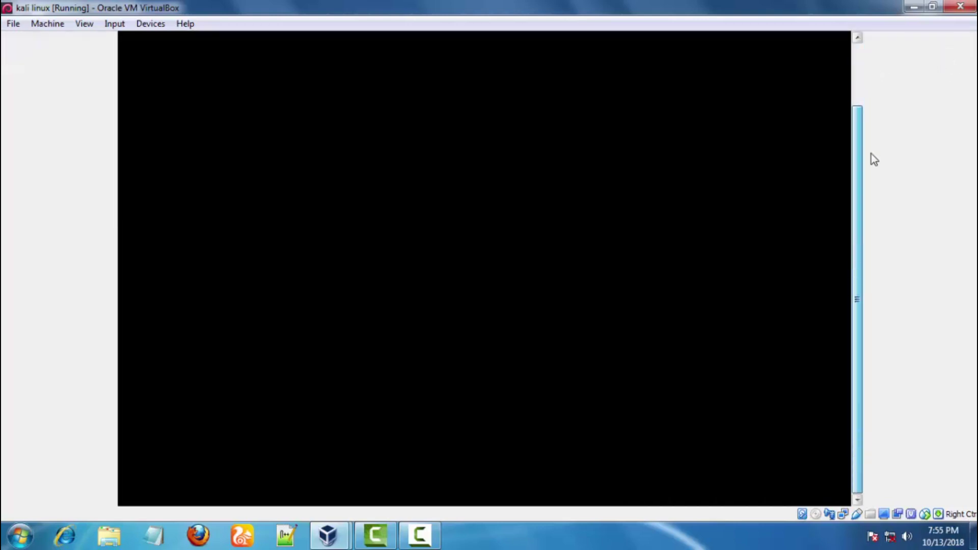
{"action": "scroll", "coordinate": [870, 113], "scroll_direction": "up", "scroll_amount": 3}
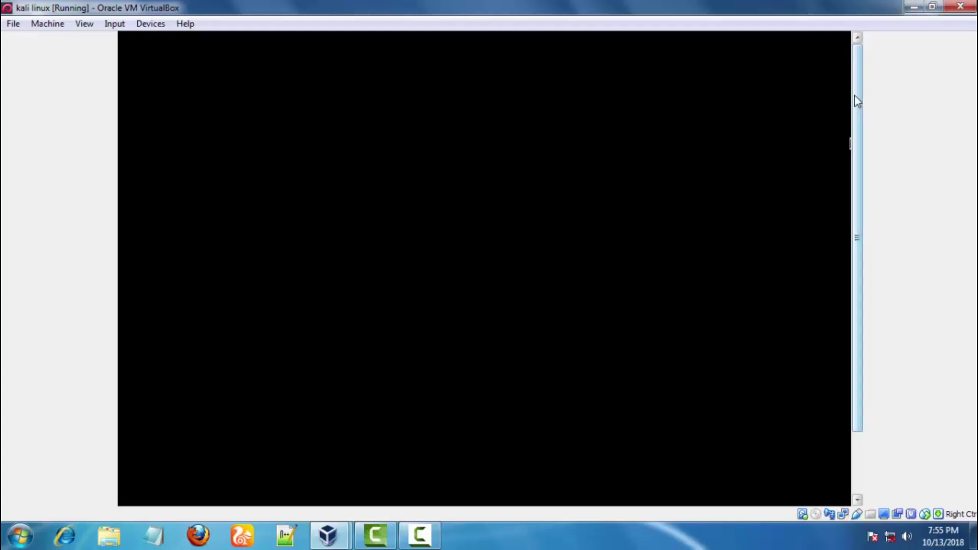
{"action": "mouse_move", "coordinate": [856, 102]}
{"action": "left_mouse_down"}
{"action": "mouse_move", "coordinate": [866, 179]}
{"action": "mouse_move", "coordinate": [862, 87]}
{"action": "left_mouse_up"}
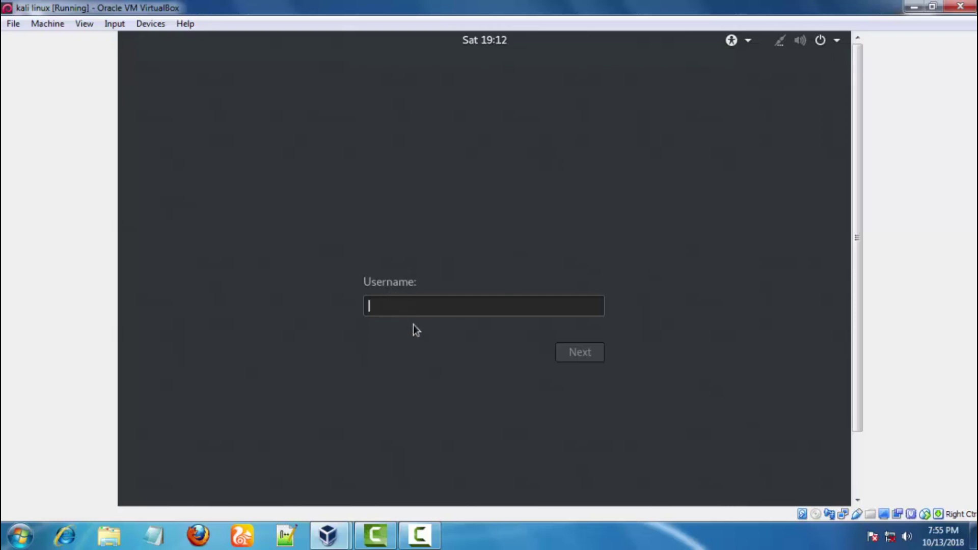
- Sign in with username 'root' and the root password
{"action": "type", "text": "root"}
{"action": "key", "text": "Return"}
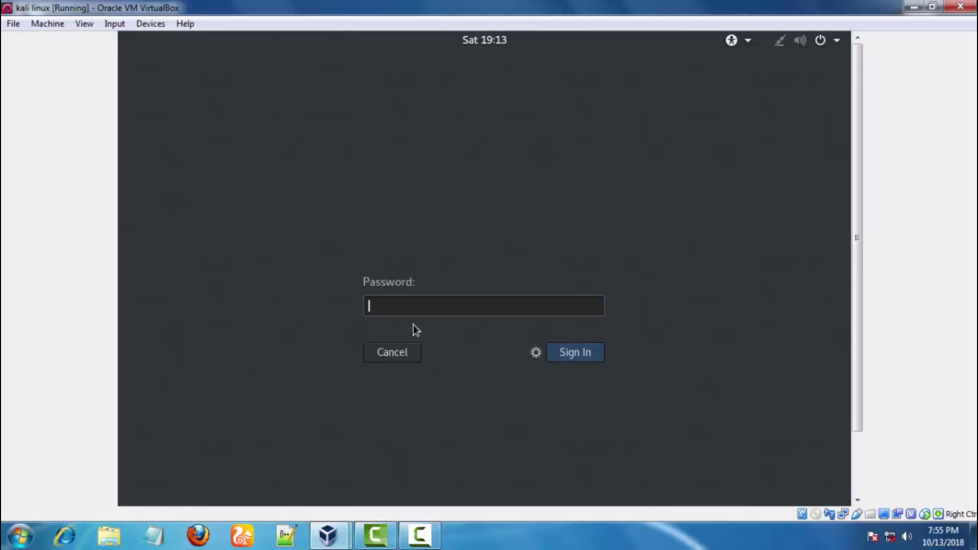
{"action": "type", "text": "toor"}
{"action": "key", "text": "Return"}
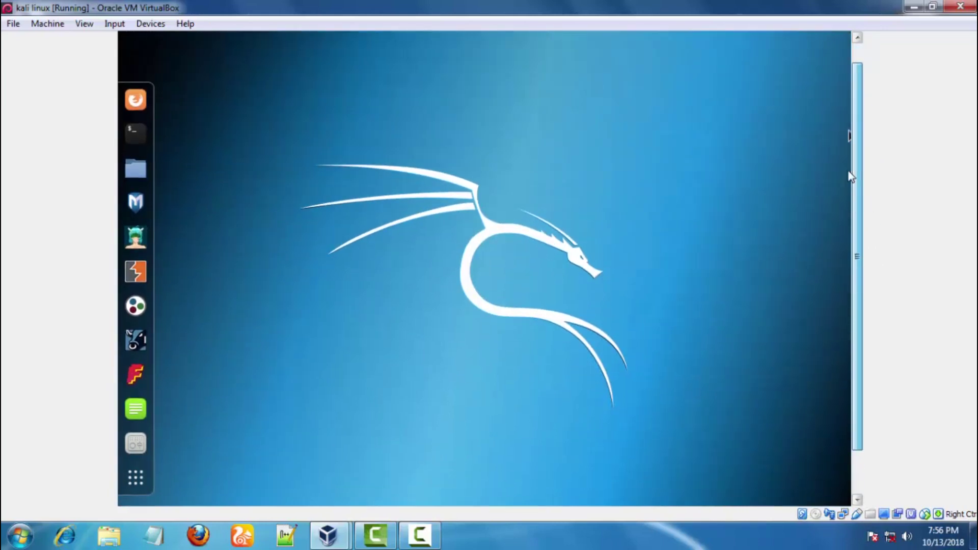
{"action": "right_click", "coordinate": [315, 117]}
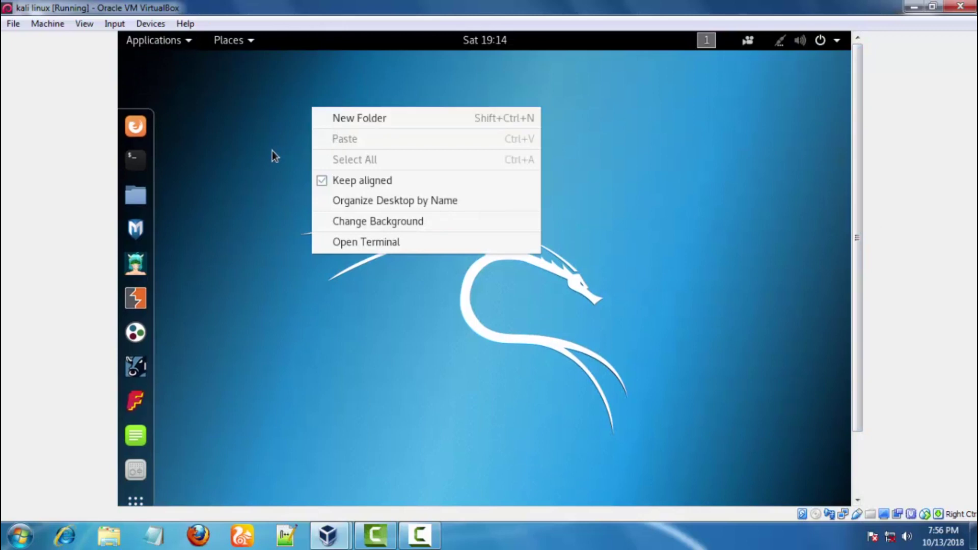
{"action": "left_click", "coordinate": [240, 125]}
{"action": "left_click", "coordinate": [137, 160]}
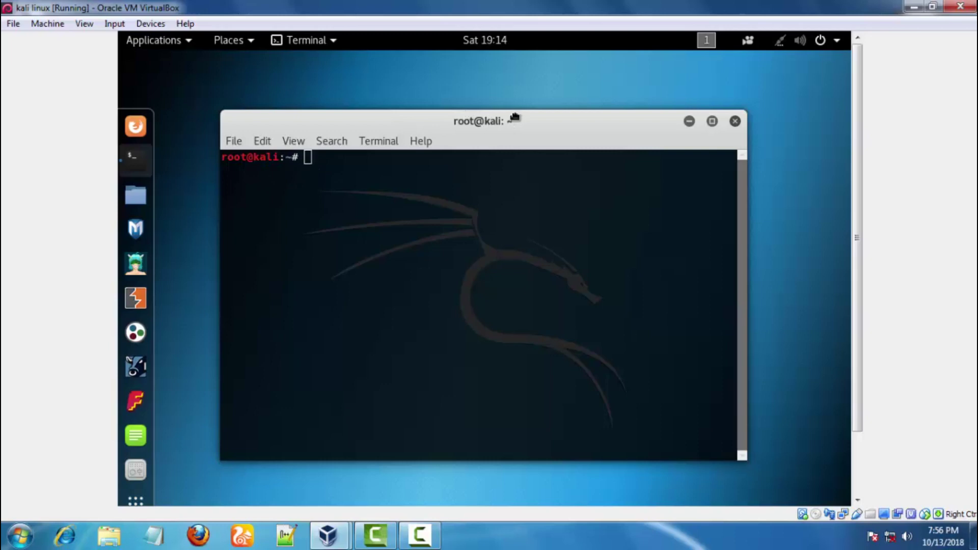
{"action": "left_click_drag", "start_coordinate": [488, 121], "coordinate": [509, 99]}
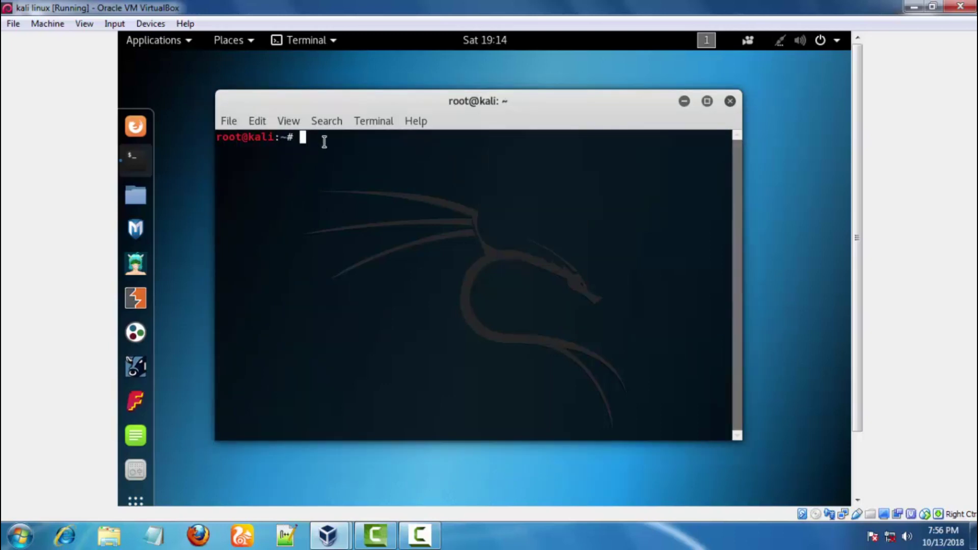
{"action": "left_click", "coordinate": [730, 101]}
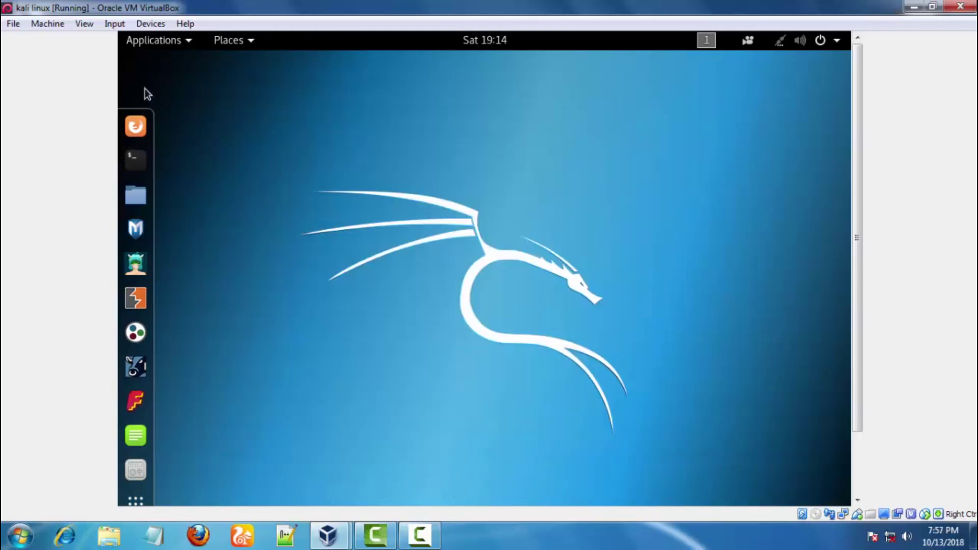
{"action": "left_click", "coordinate": [184, 43]}
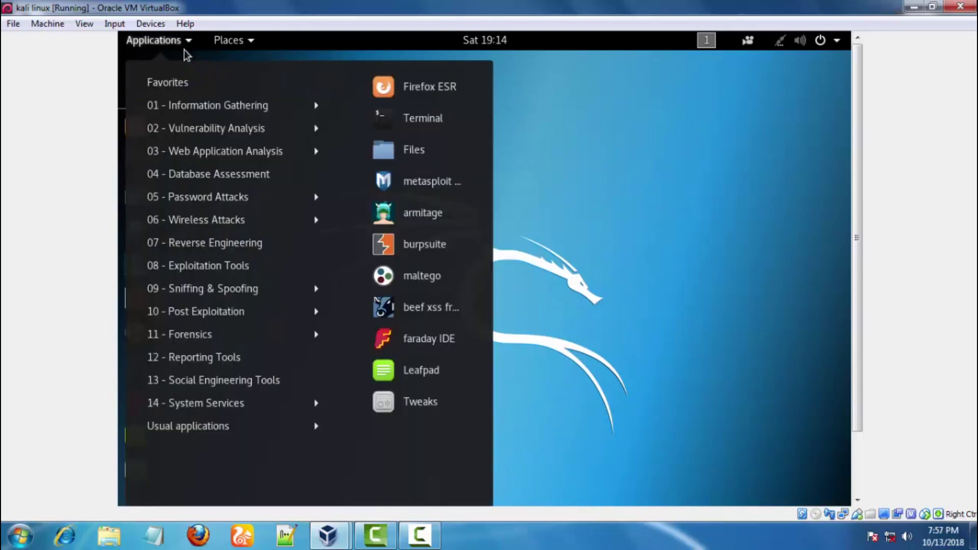
{"action": "mouse_move", "coordinate": [261, 109]}
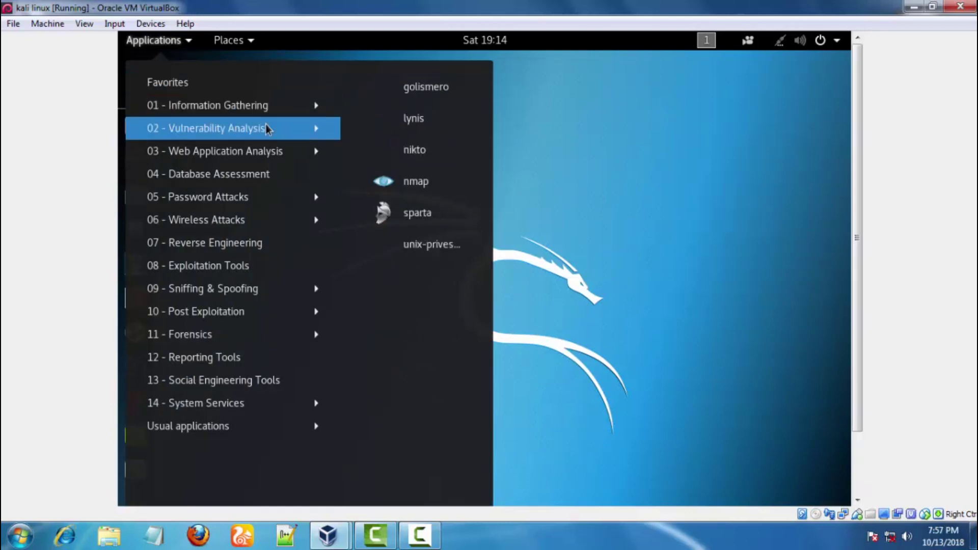
{"action": "mouse_move", "coordinate": [273, 156]}
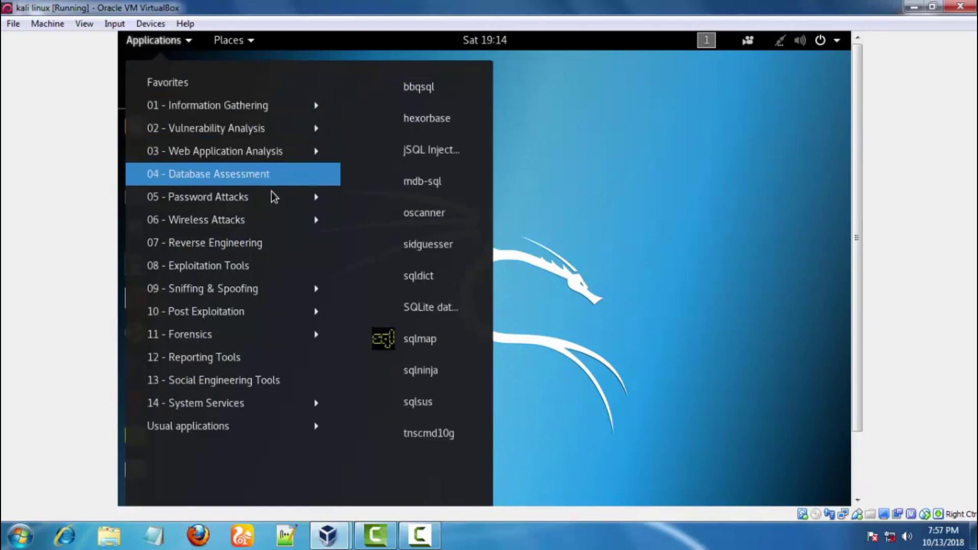
{"action": "mouse_move", "coordinate": [271, 192]}
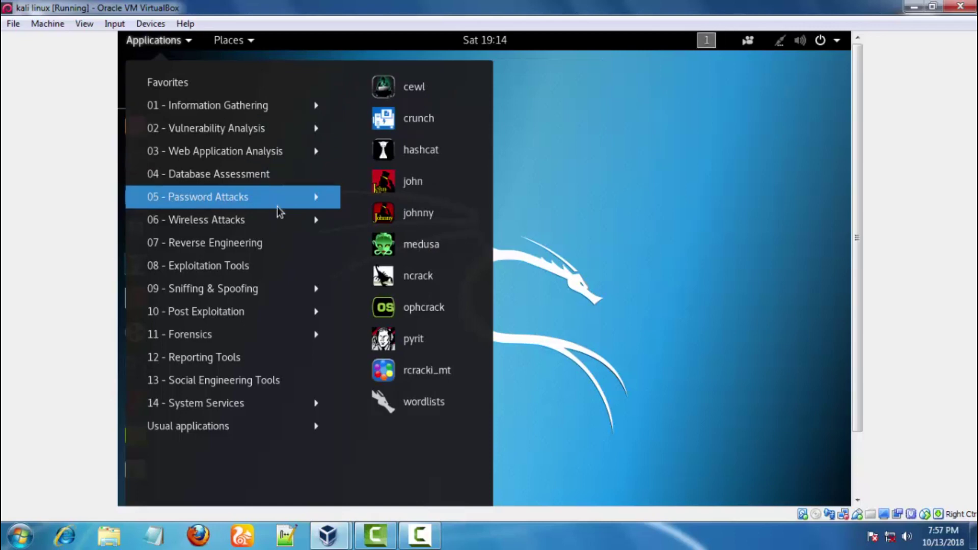
{"action": "left_click", "coordinate": [625, 169]}
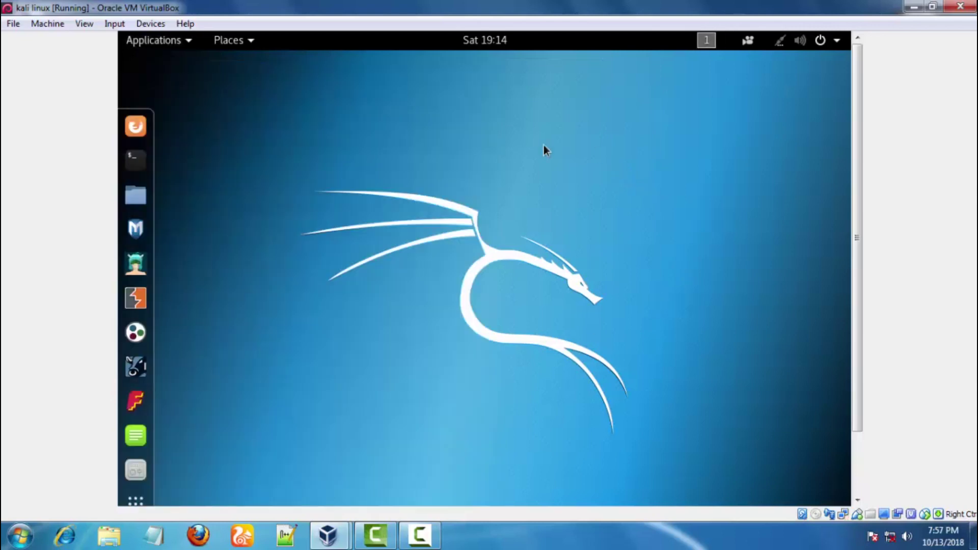